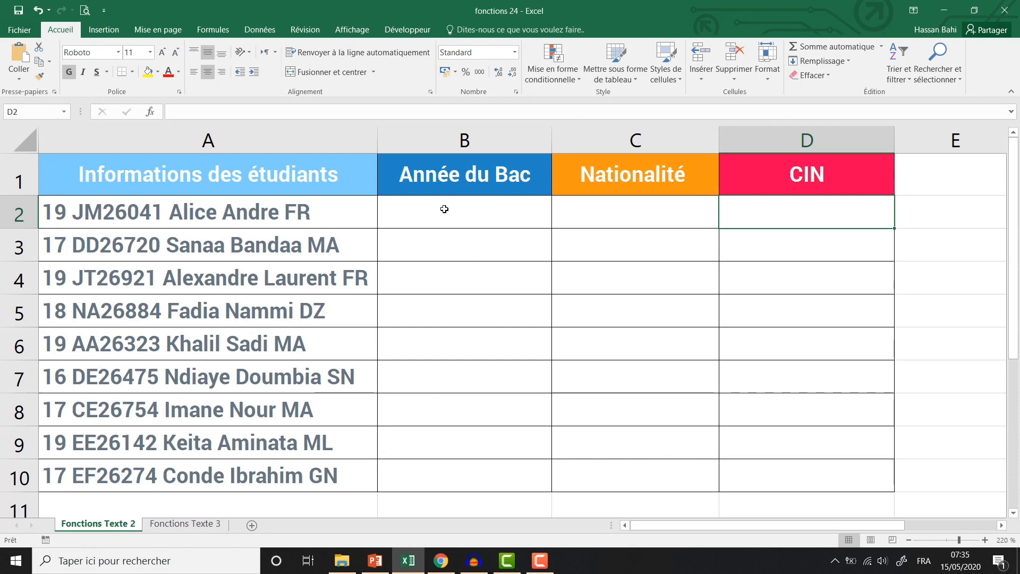
Extract the baccalaureate year in B2 with =GAUCHE(A2;2) and fill the formula down to B10.
left_click(158, 210)
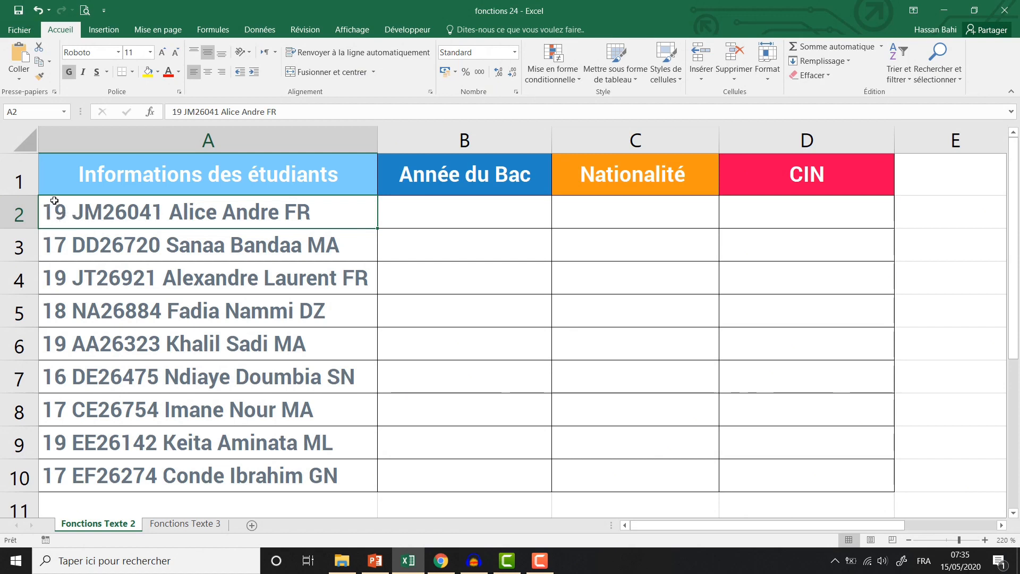
left_click(416, 211)
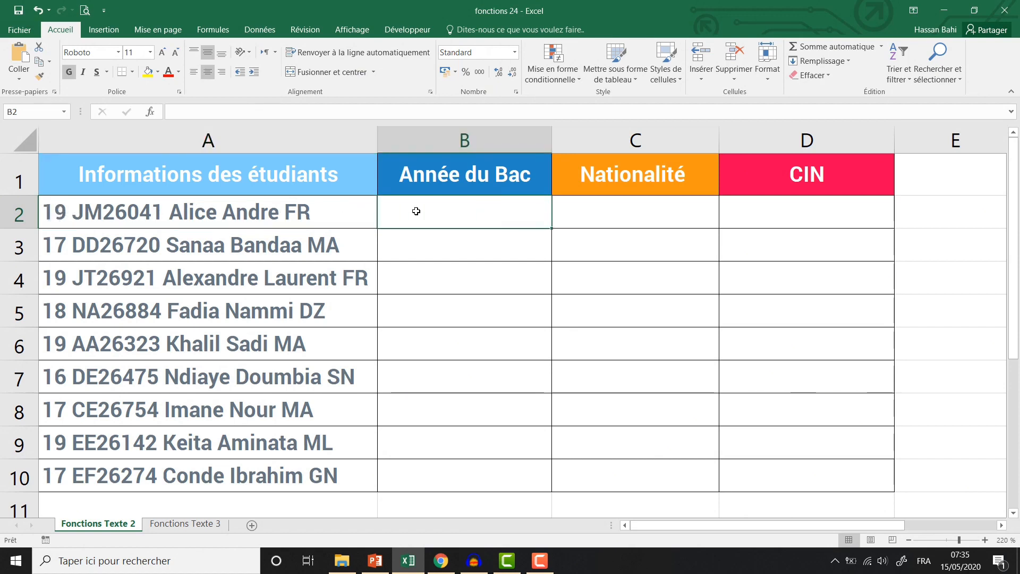
type("=")
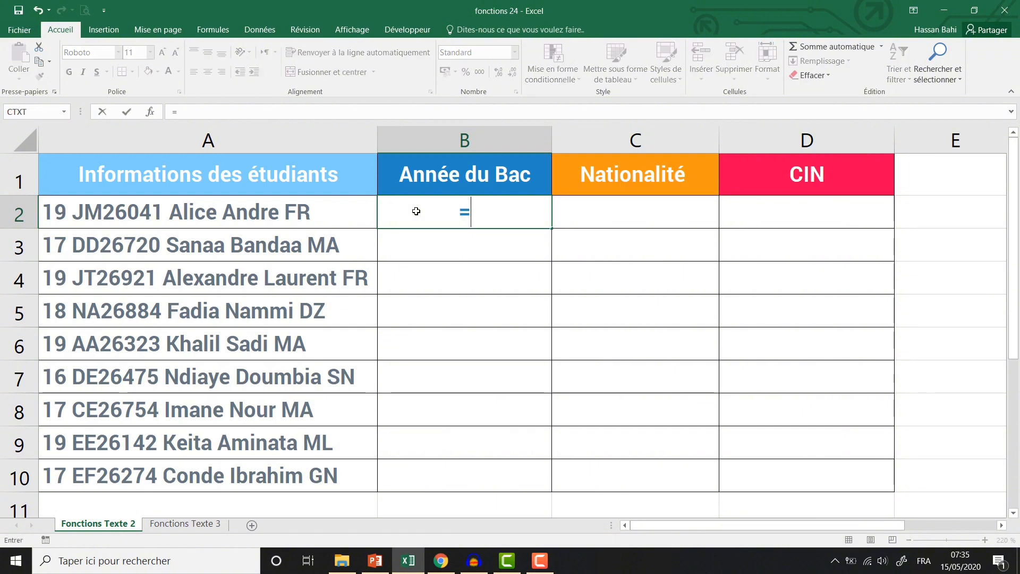
type("gau")
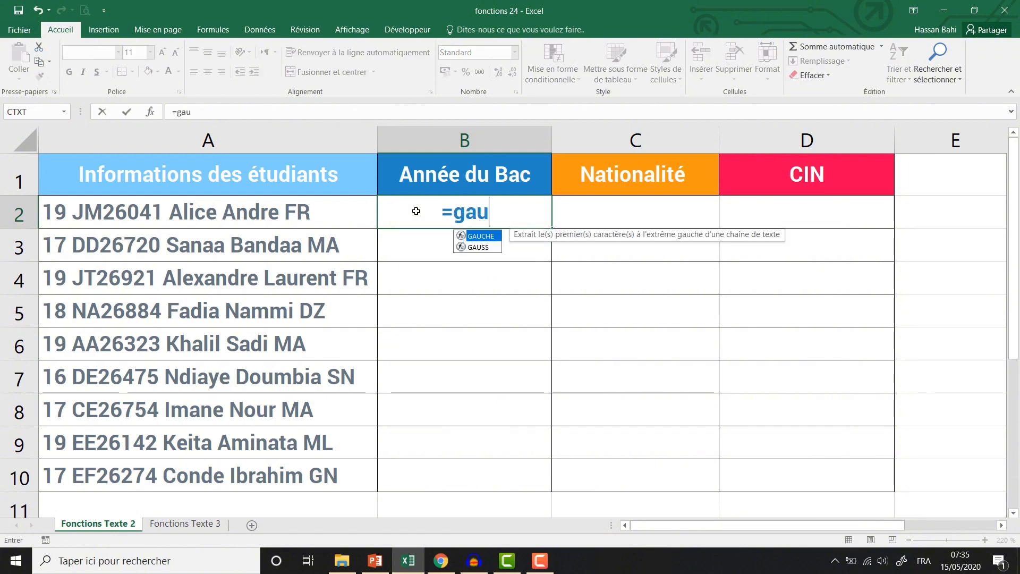
key("Tab")
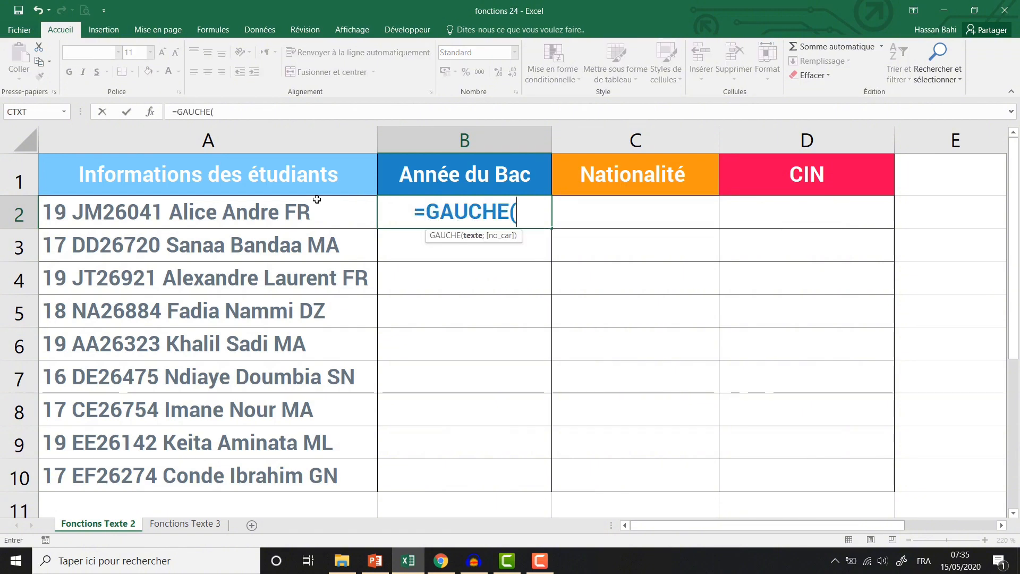
left_click(295, 216)
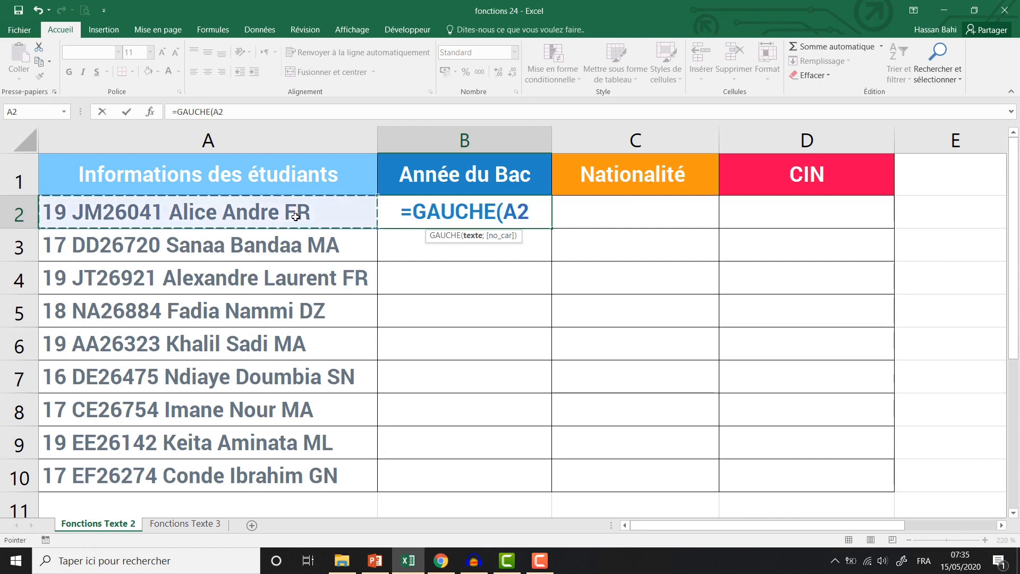
type(";")
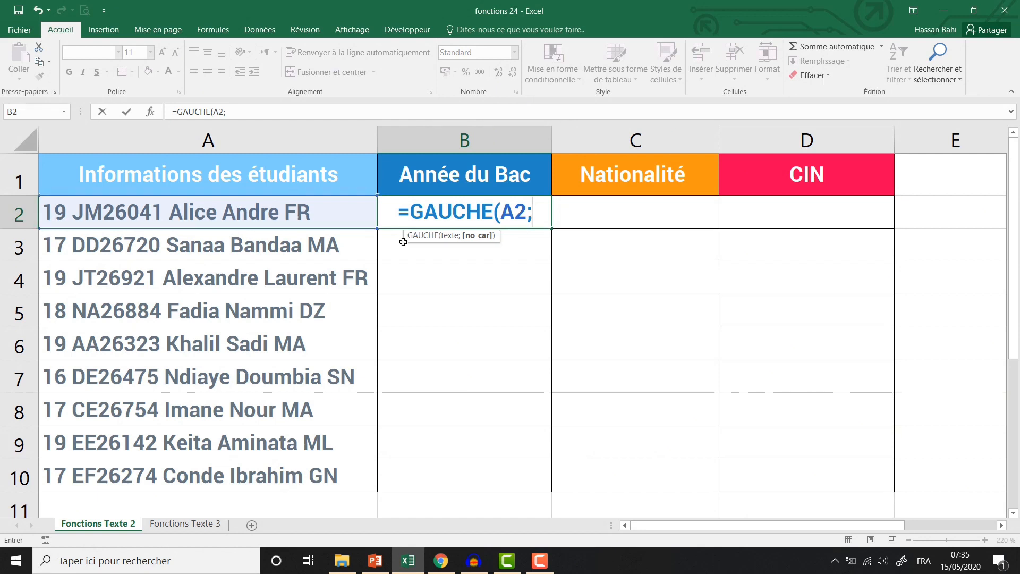
type("2)")
key("Return")
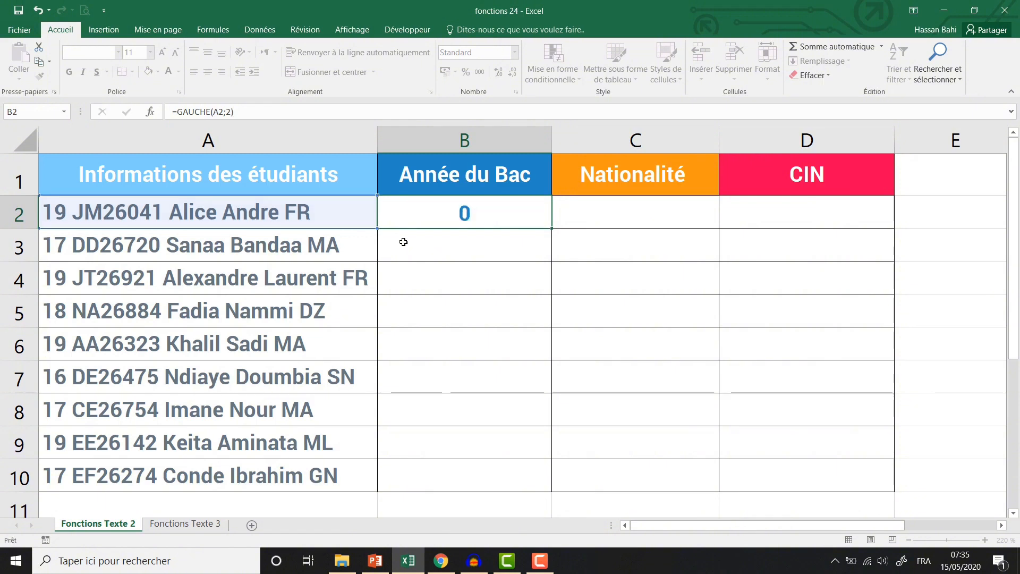
left_click(537, 222)
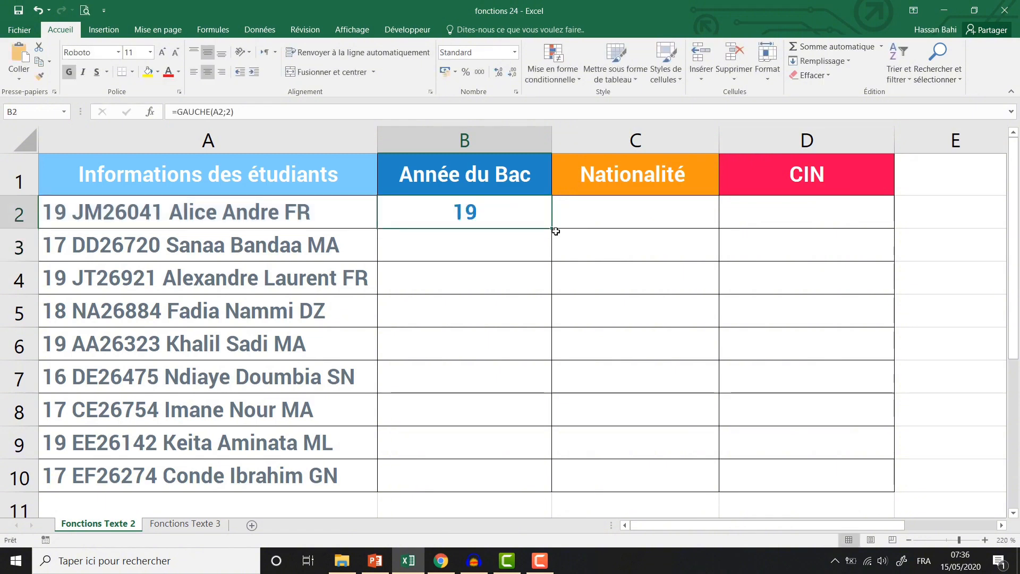
double_click(555, 231)
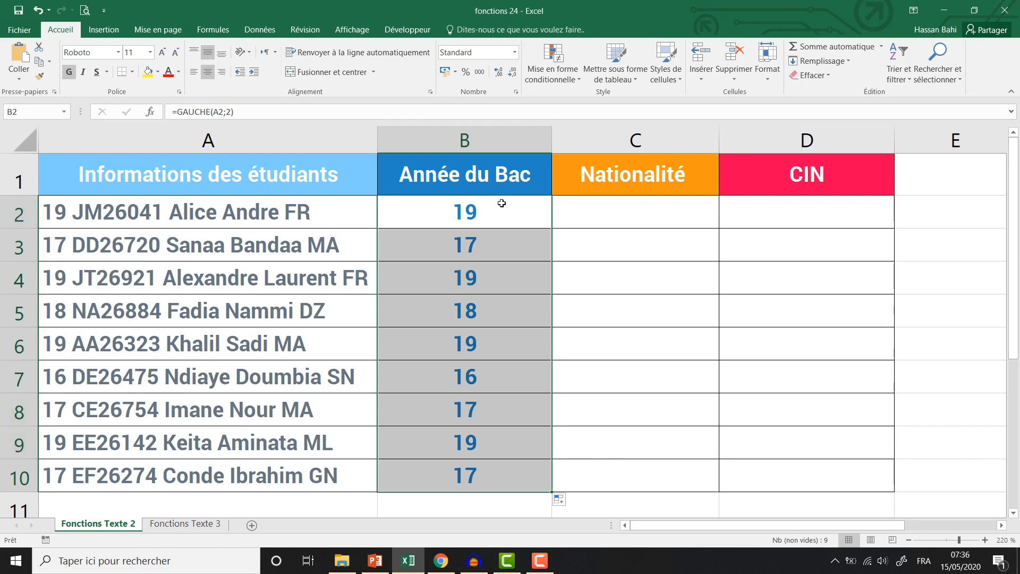
Examine the country codes at the end of the student entries in A2 to A6.
left_click(611, 222)
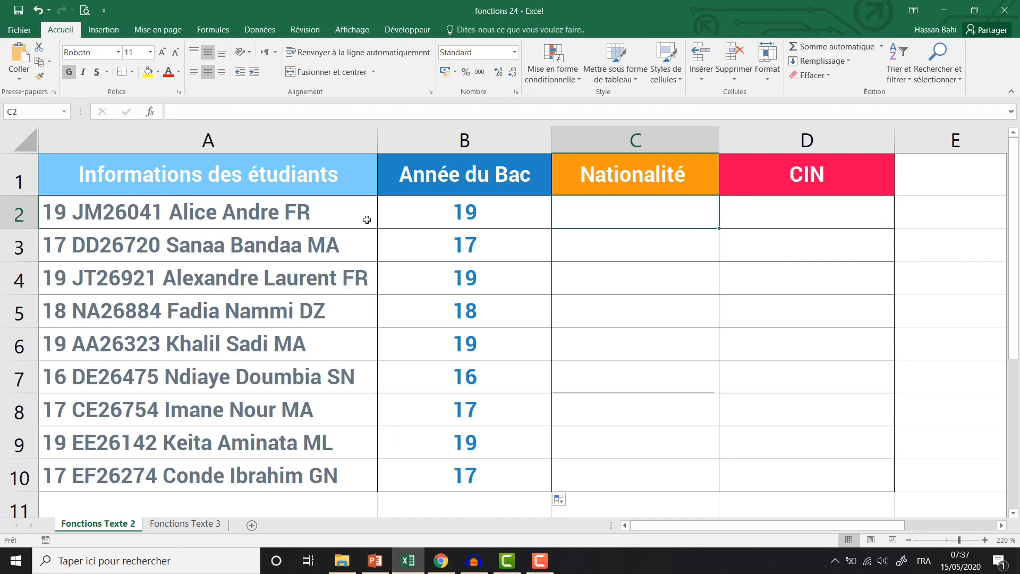
left_click(338, 214)
left_click(327, 255)
left_click(321, 288)
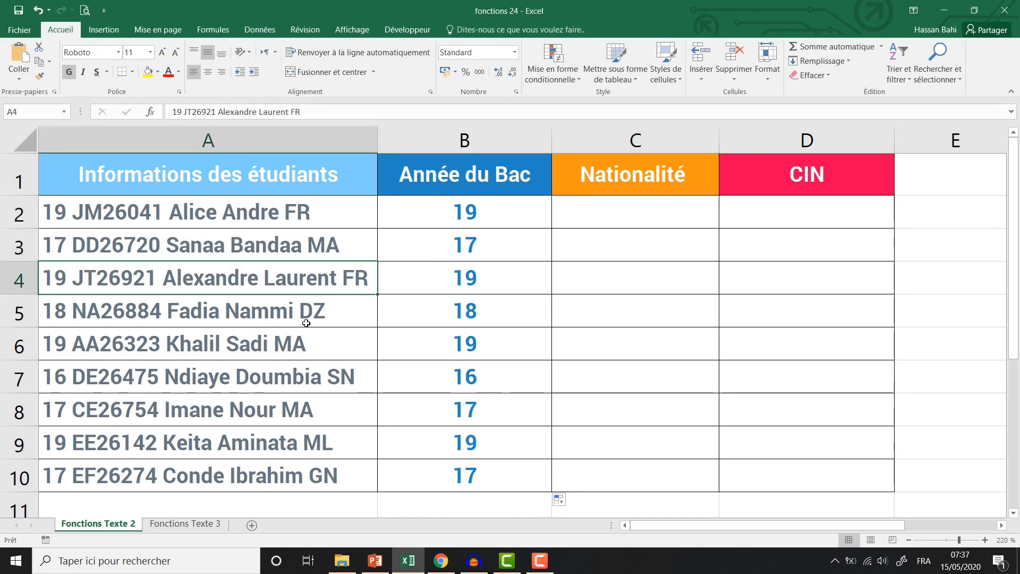
left_click(306, 320)
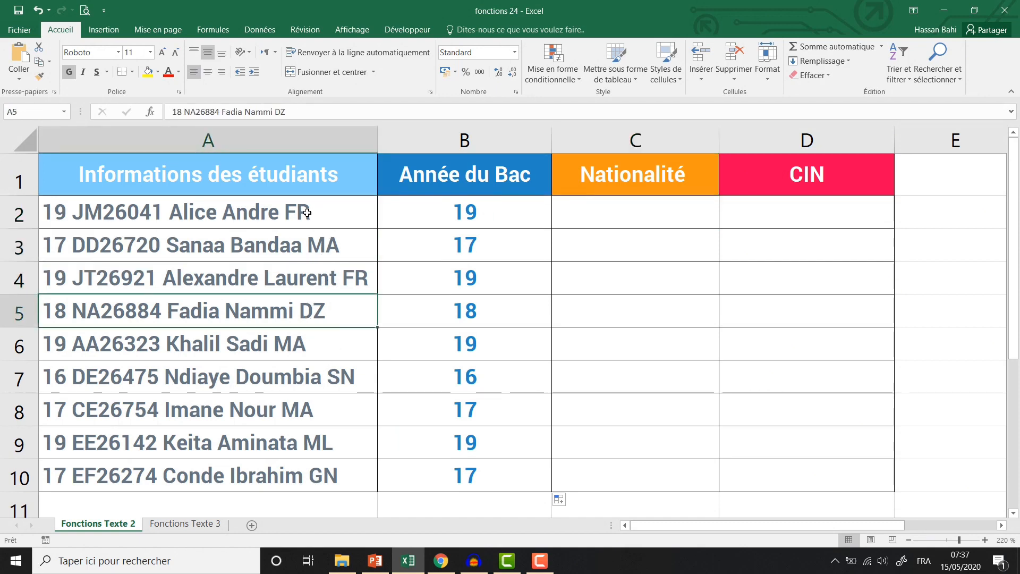
left_click(305, 243)
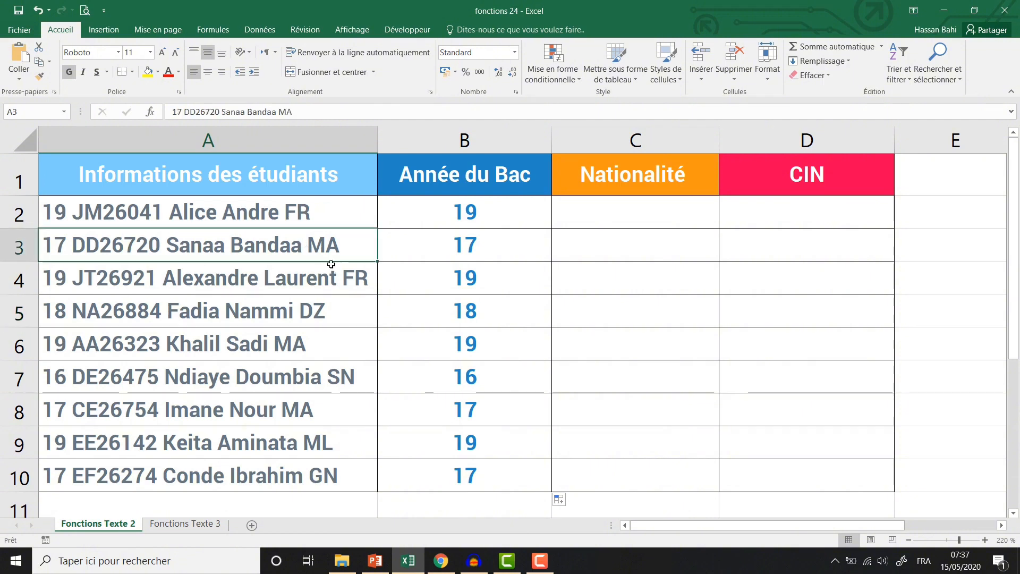
left_click(361, 282)
left_click(314, 315)
left_click(307, 344)
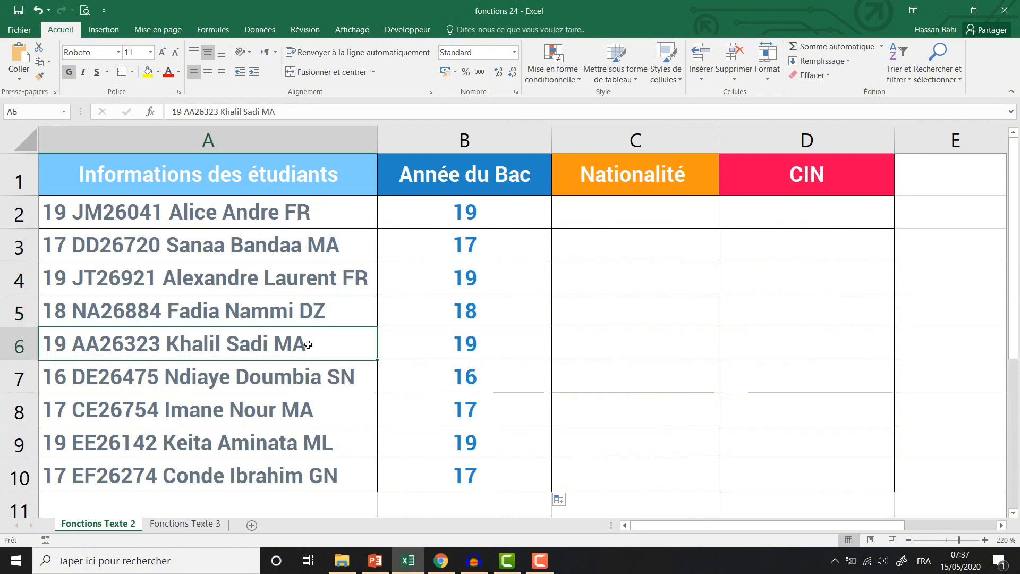
Extract the nationality code of the first student in C2 with the formula =DROITE(A2;2).
left_click(637, 206)
type("=")
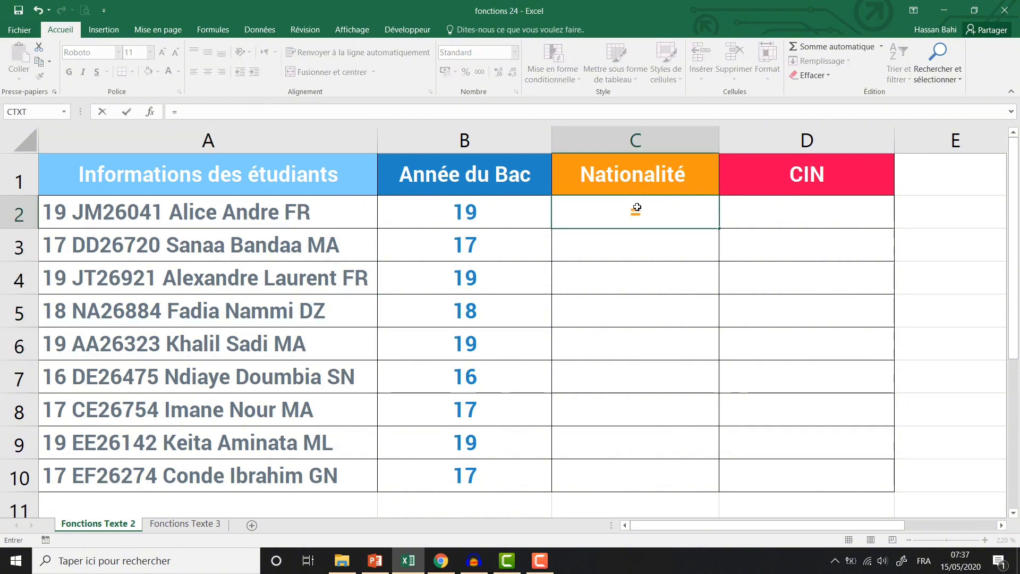
type("dro")
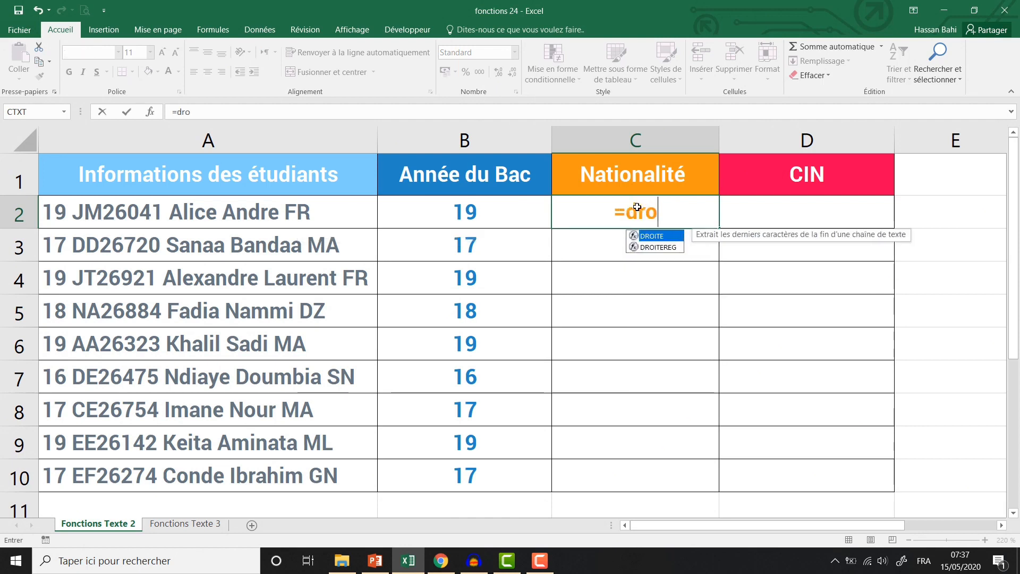
type("ite")
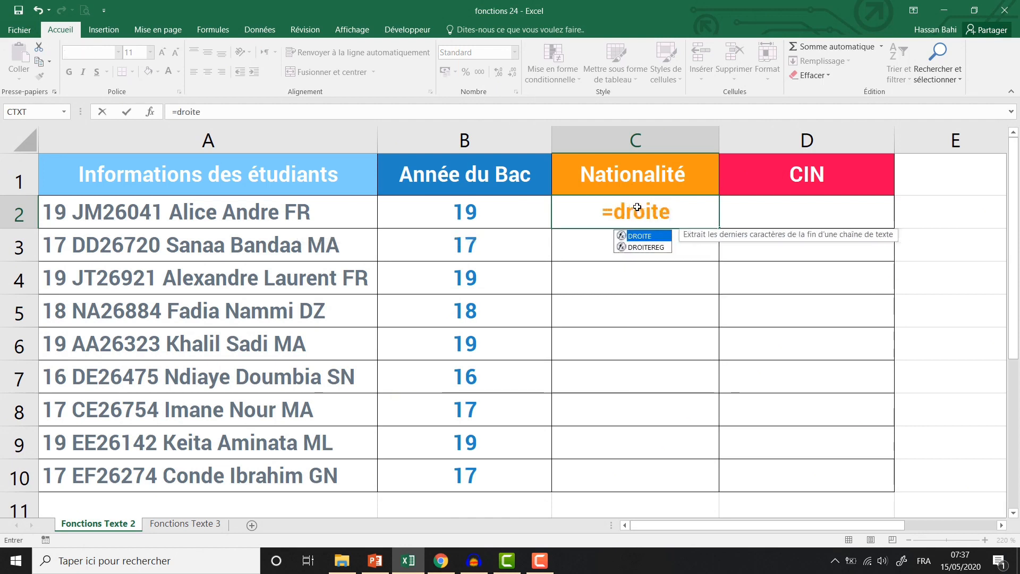
type("(")
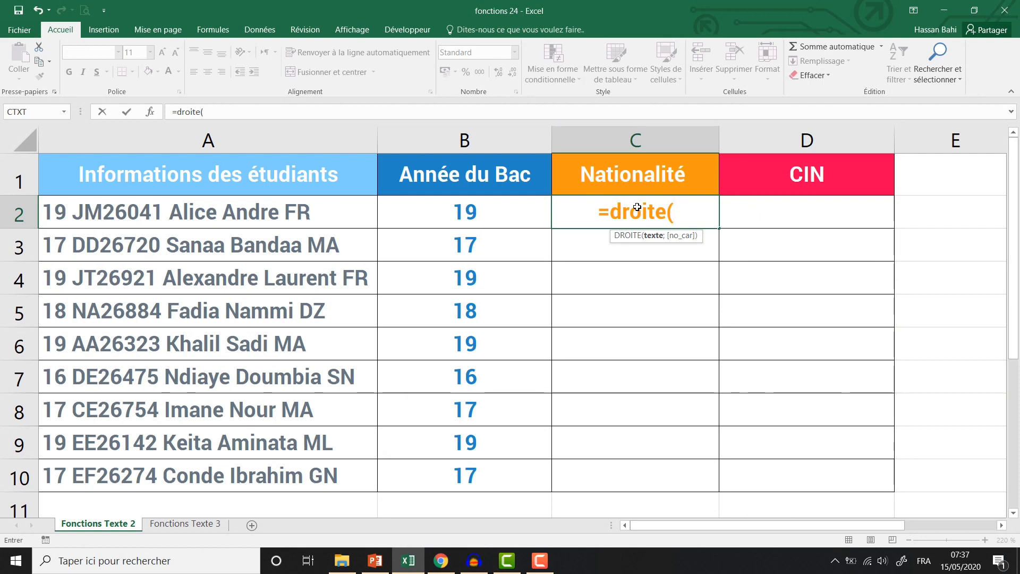
left_click(340, 212)
type(";")
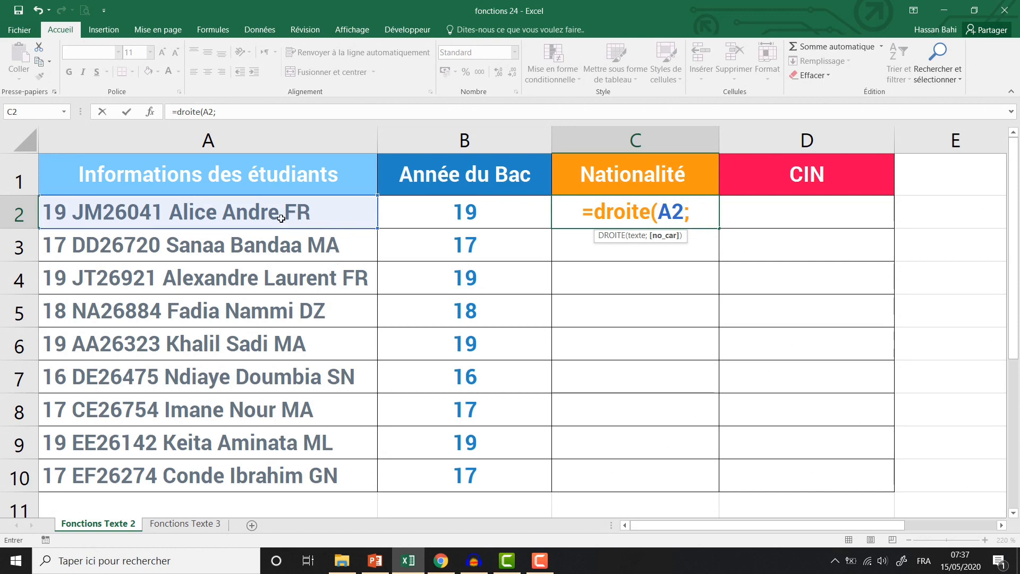
type("2")
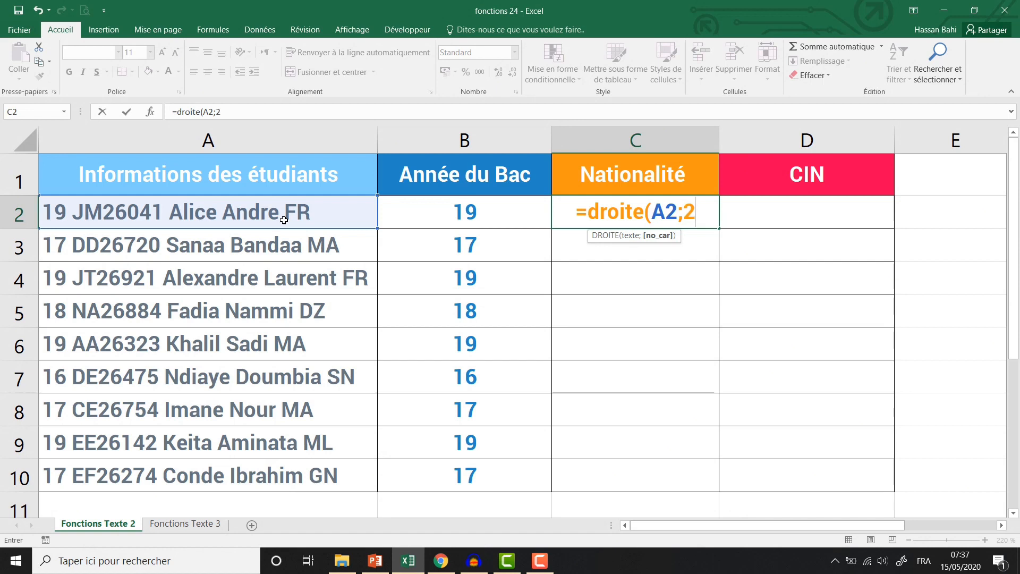
type(")")
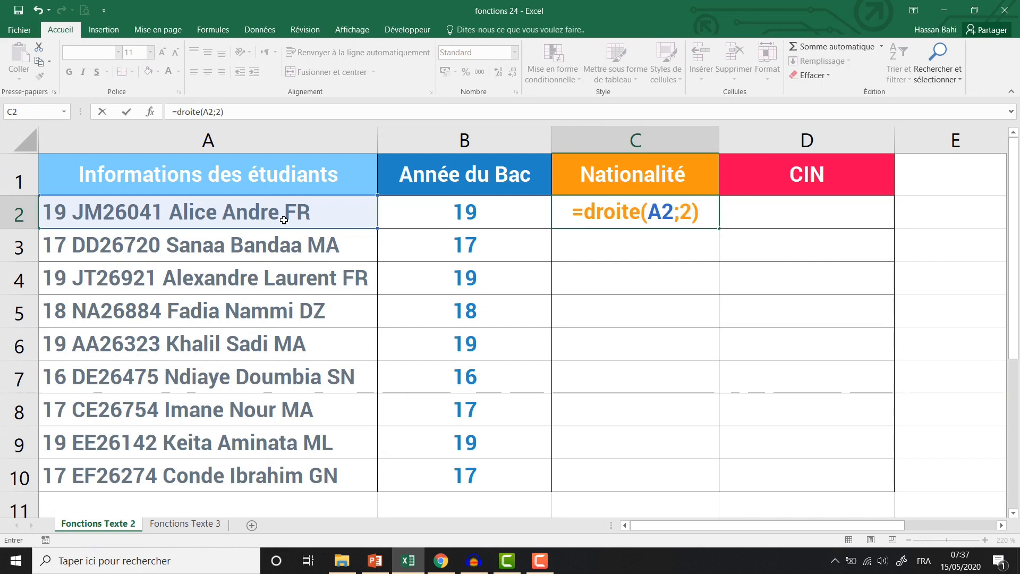
key("Return")
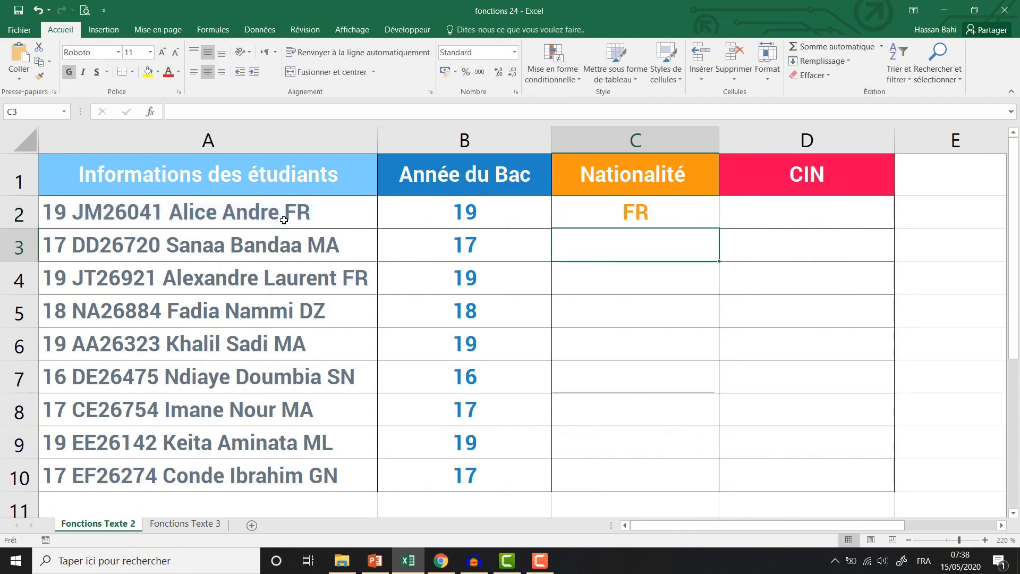
Fill the nationality formula from C2 down to C10 and compare the codes with the student entries in column A.
left_click(691, 207)
double_click(719, 227)
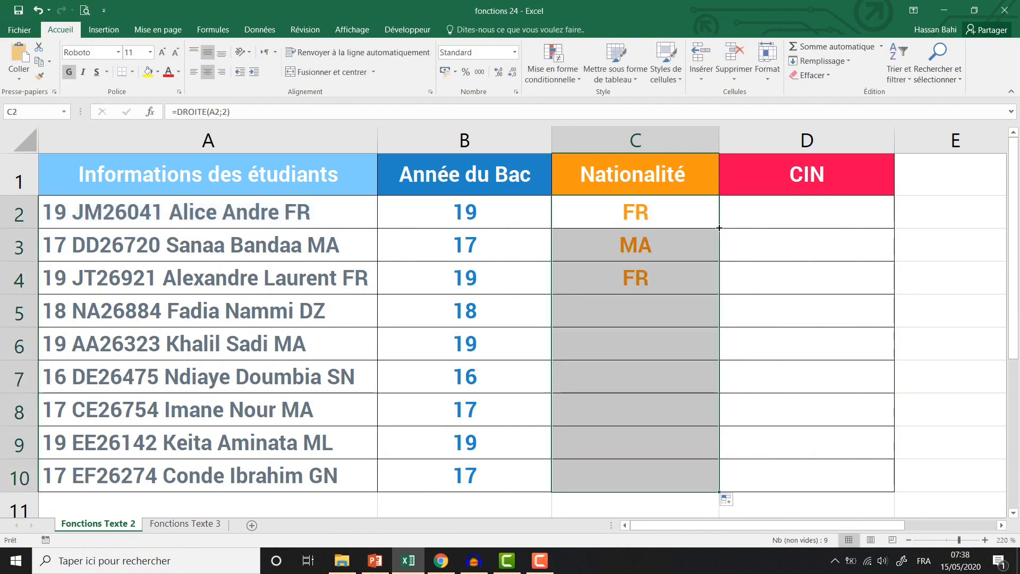
left_click(329, 216)
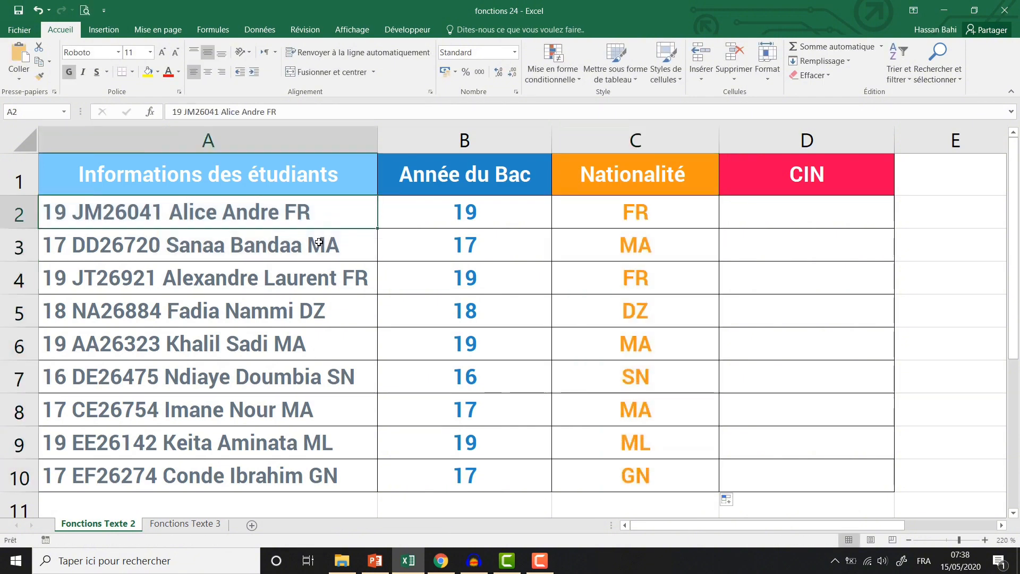
left_click(323, 249)
left_click(324, 279)
left_click(316, 318)
left_click(312, 345)
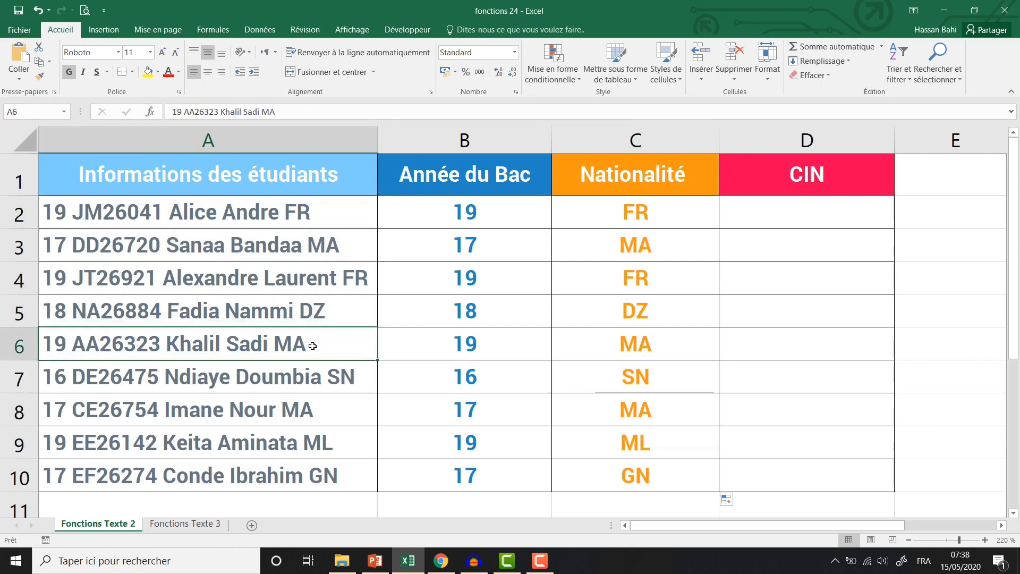
left_click(341, 385)
Extract the first student's CIN in D2 with the formula =STXT(A2;4;7).
left_click(745, 218)
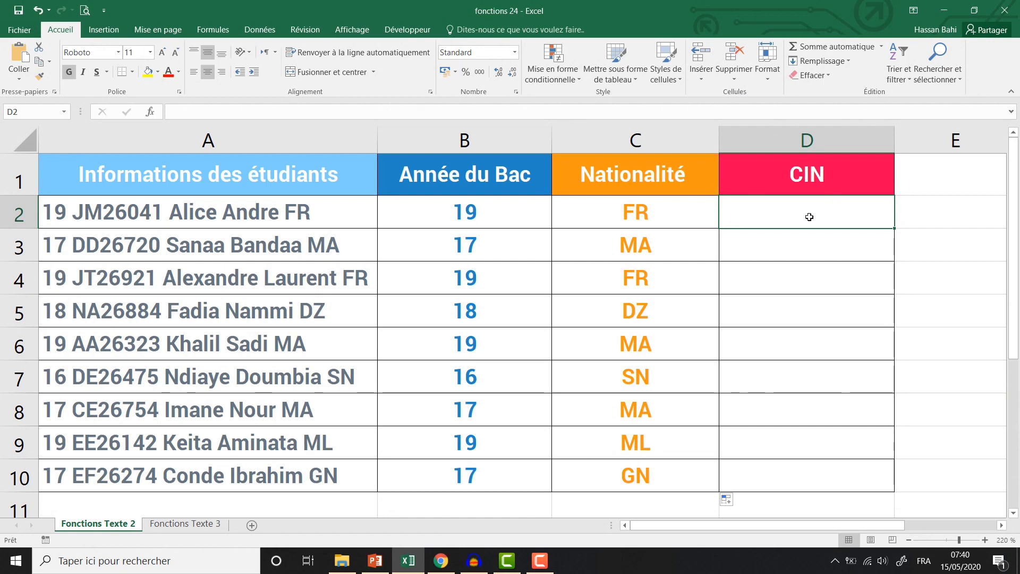
type("=")
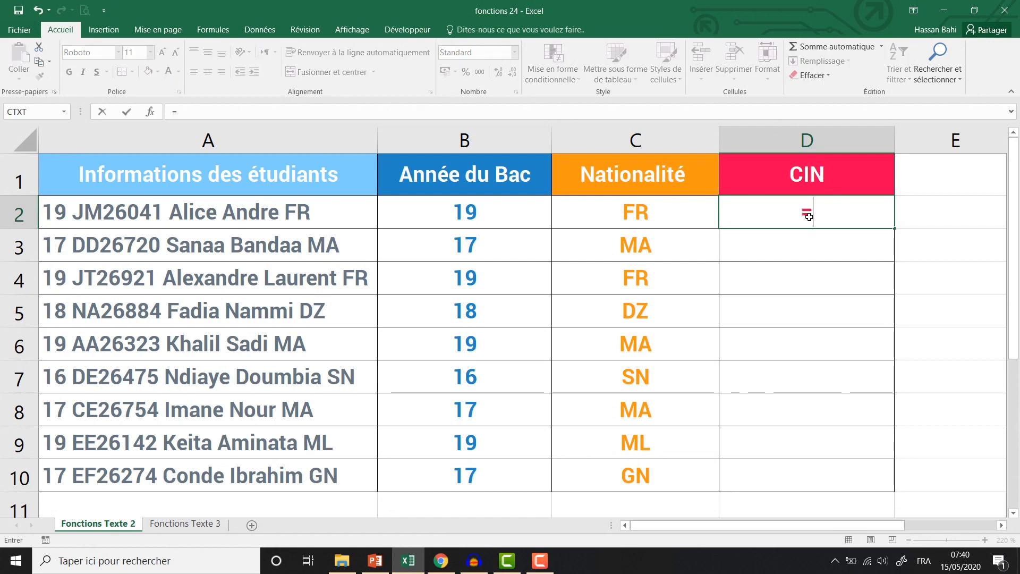
type("st")
key("Down")
key("Tab")
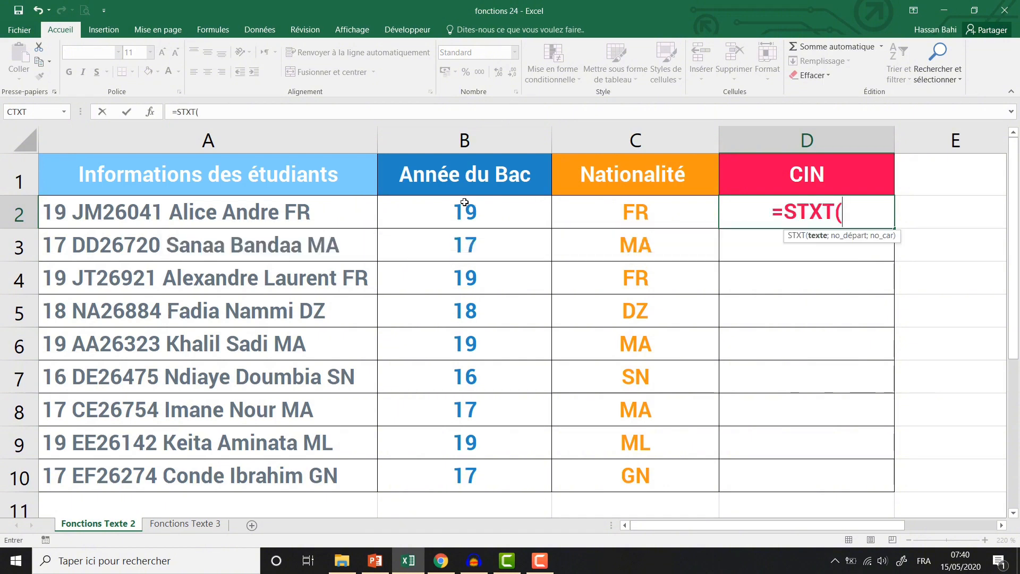
left_click(333, 206)
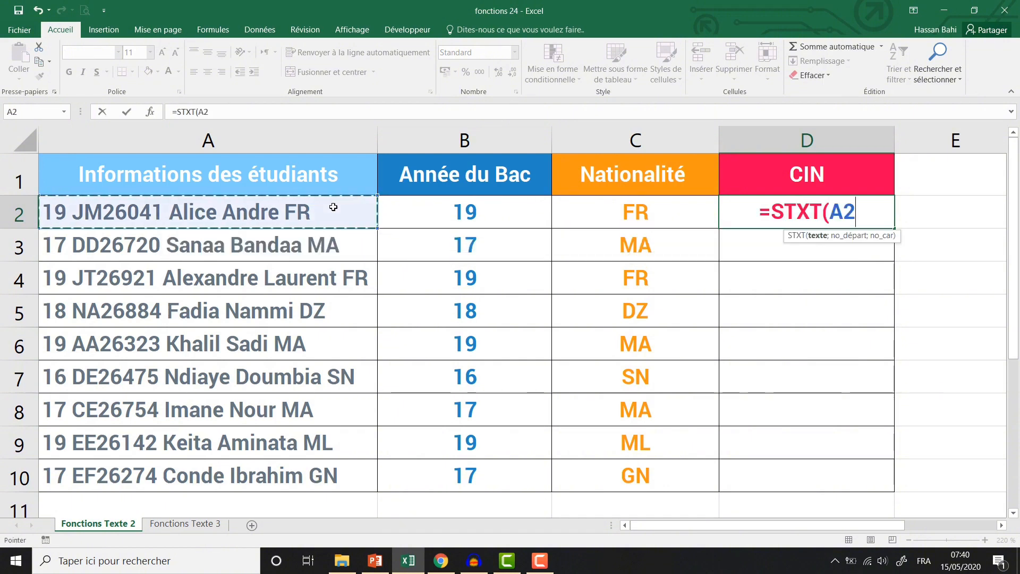
type(";")
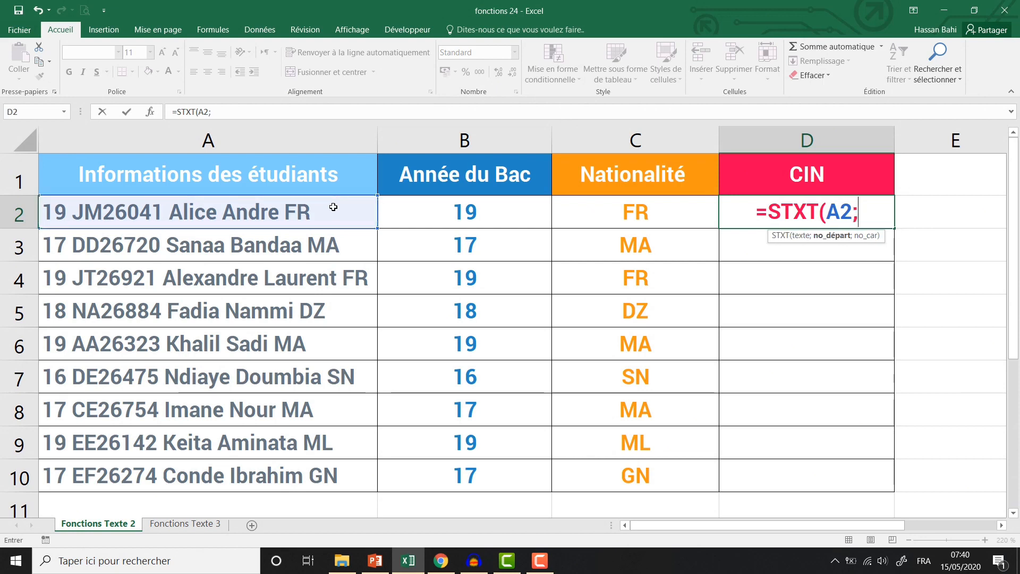
type("4")
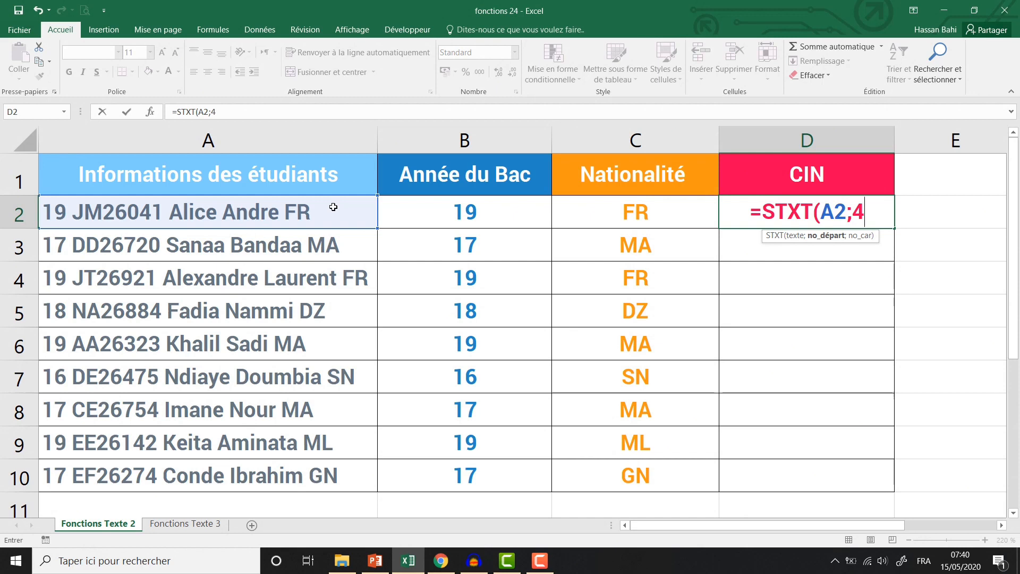
type(";7")
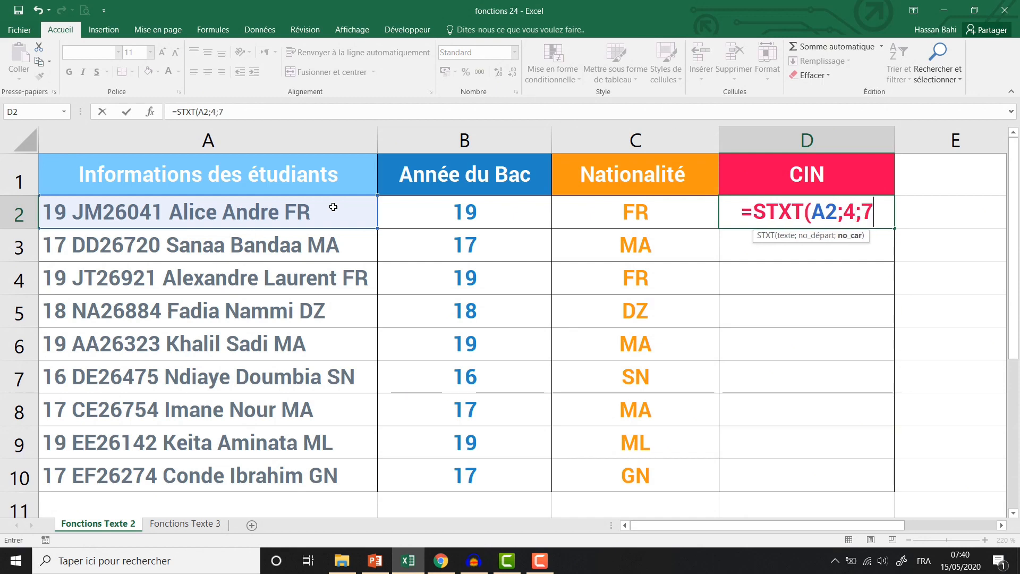
type(")")
key("Return")
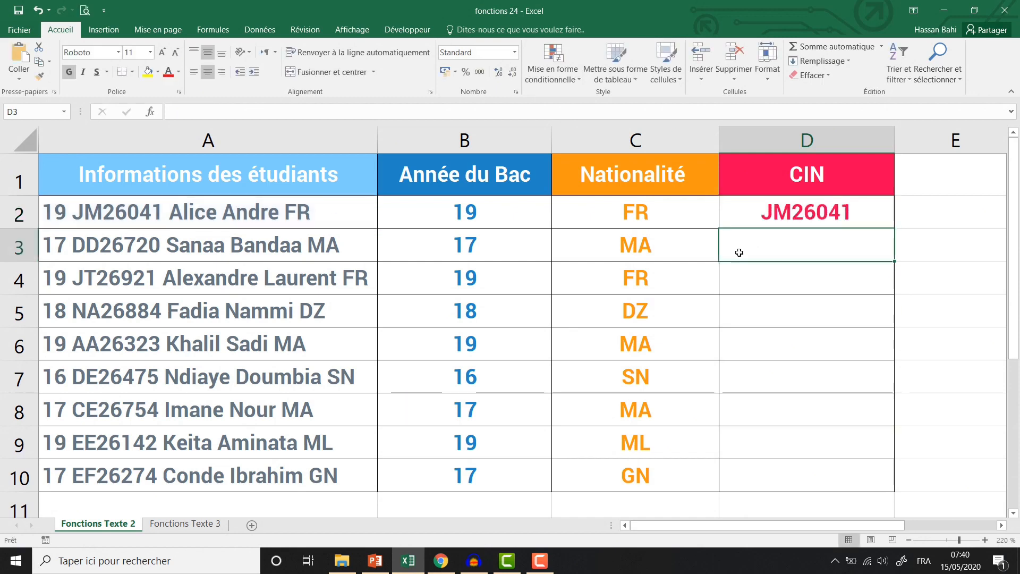
Fill the CIN formula from D2 down to D10 and switch to the Fonctions Texte 3 sheet.
left_click(857, 214)
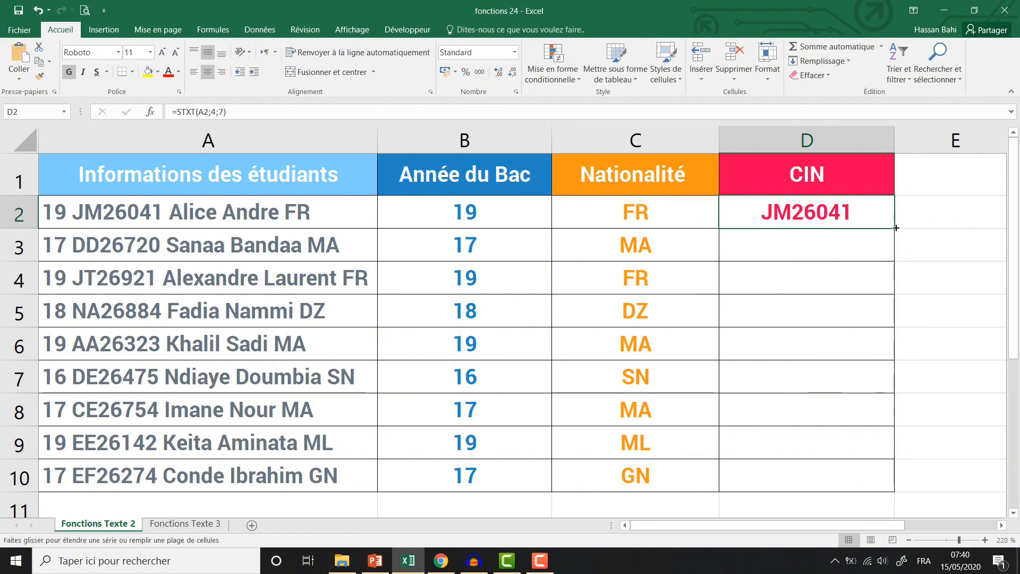
double_click(894, 228)
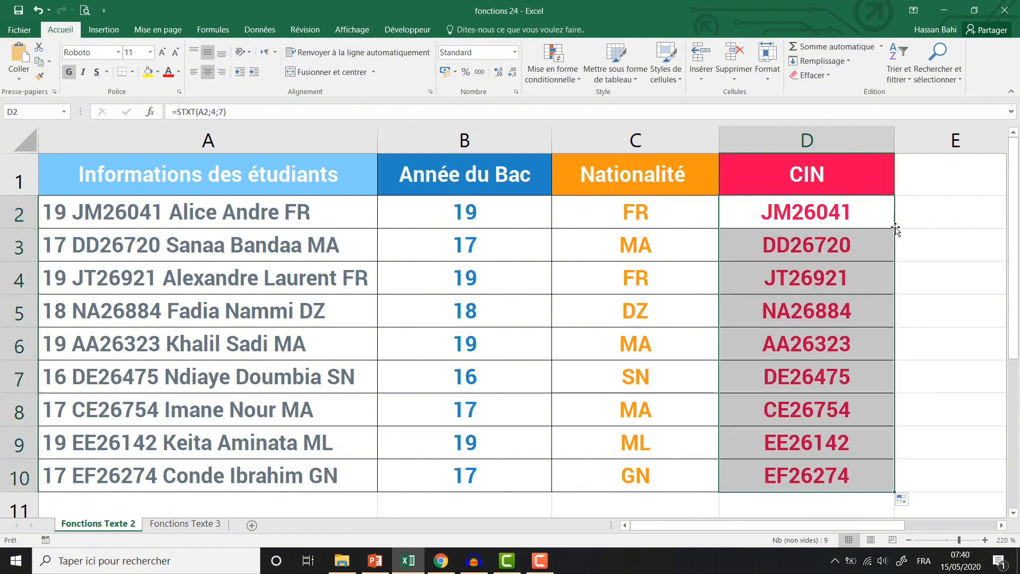
left_click(178, 524)
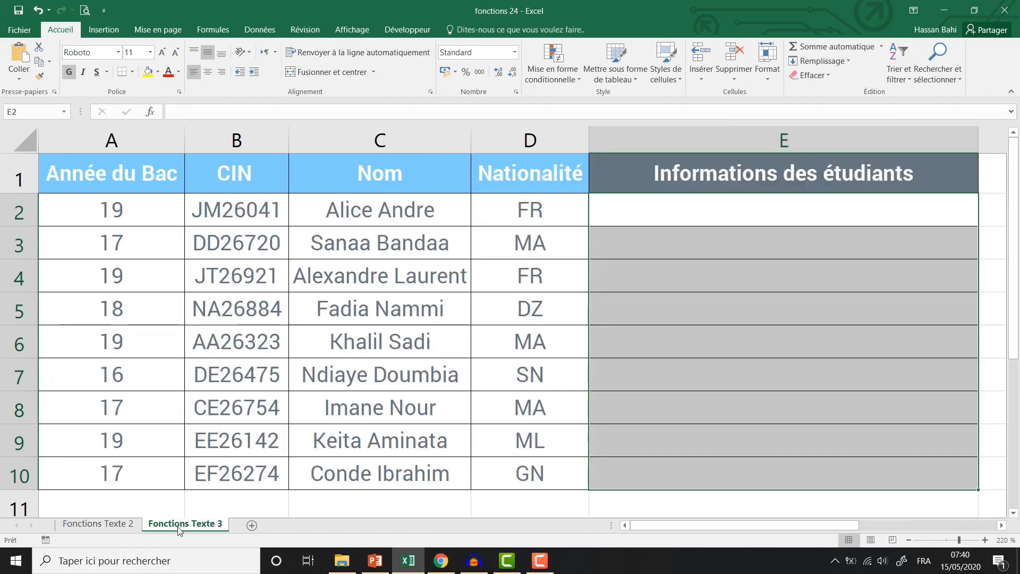
Join the first student's year, CIN, name and nationality in E2 with the formula =CONCATENER(A2;B2;C2;D2).
left_click(706, 210)
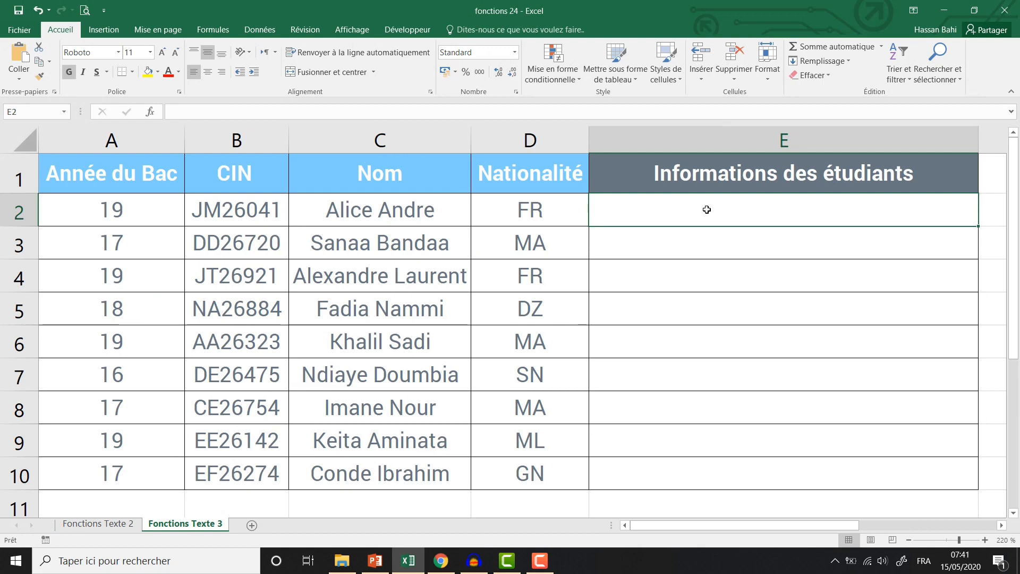
type("=")
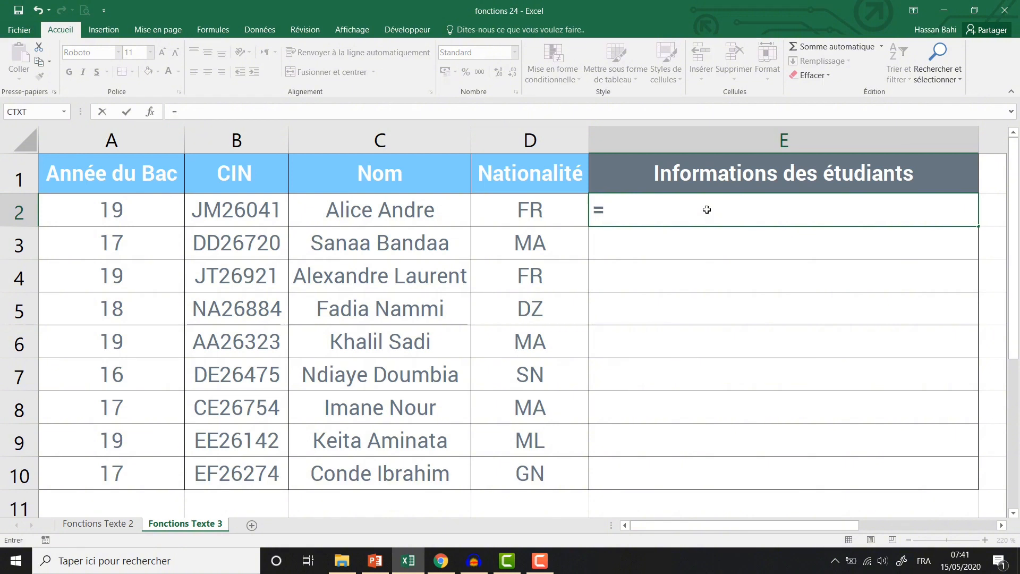
type("conc")
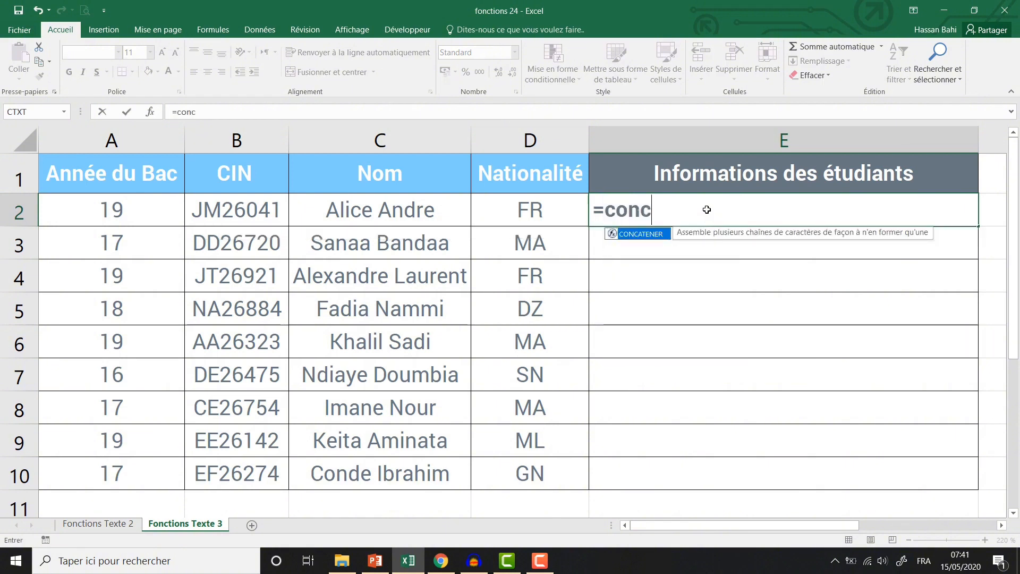
key("Tab")
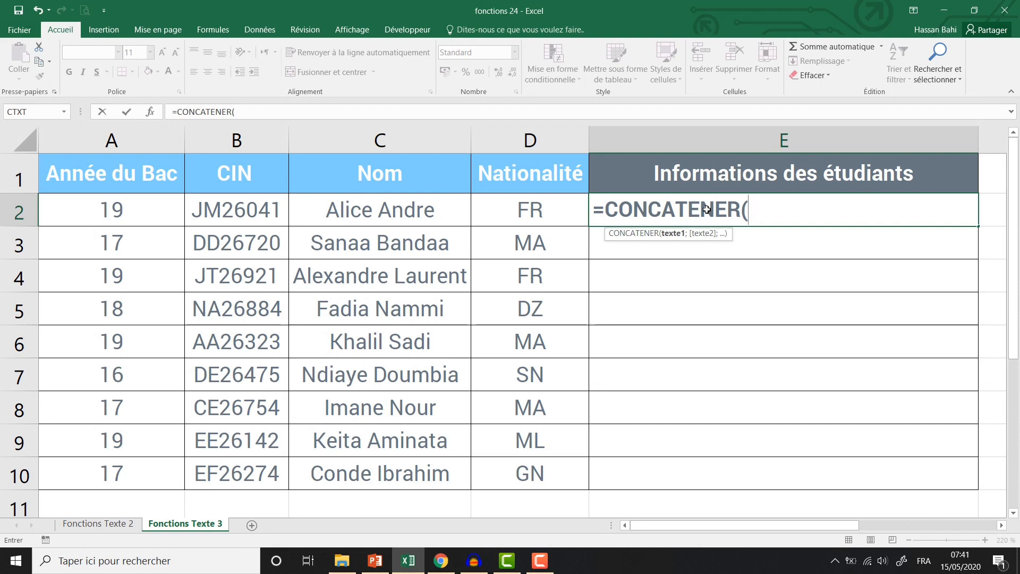
left_click(159, 206)
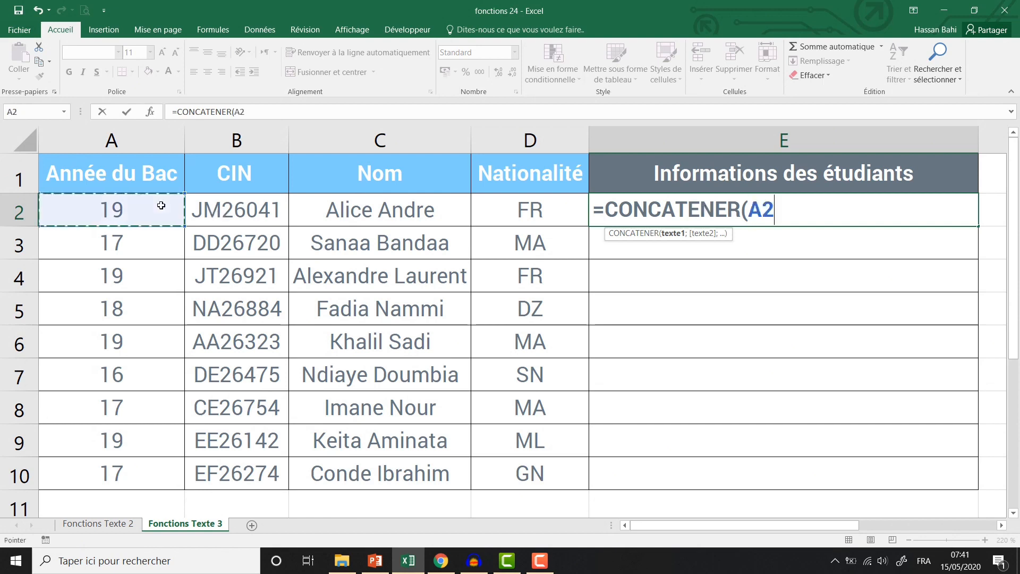
type(";")
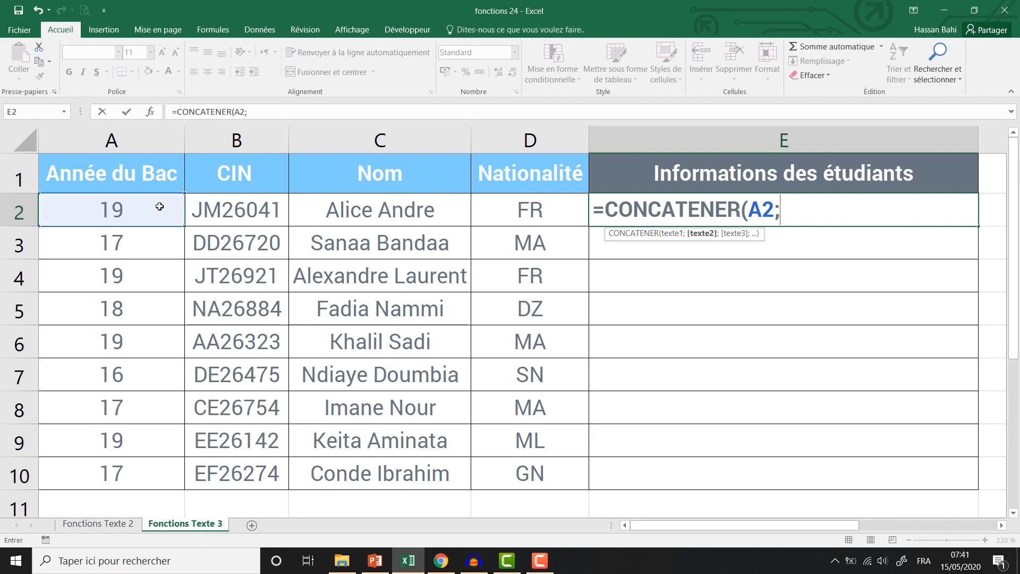
left_click(256, 209)
type(";")
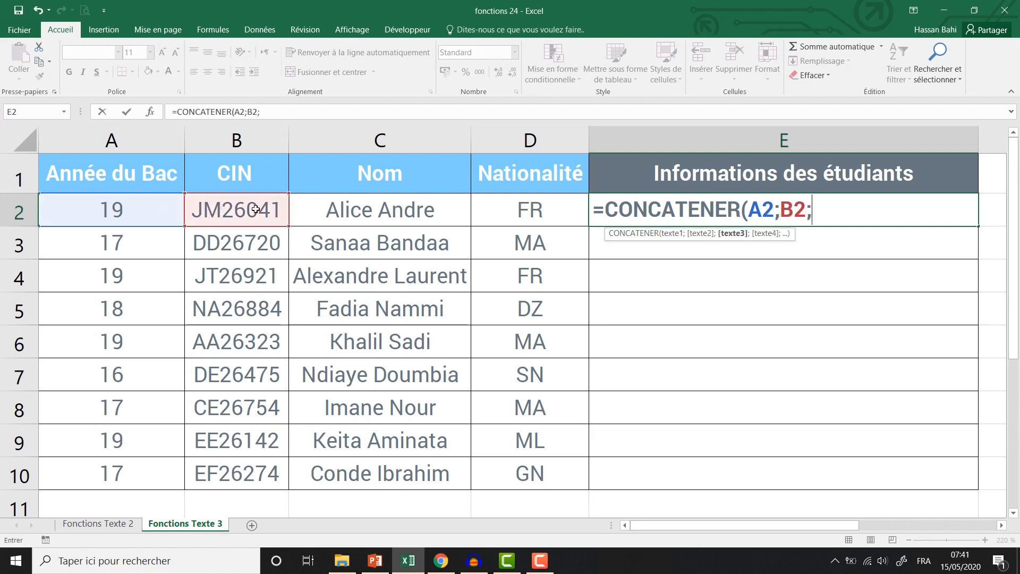
left_click(342, 212)
type(";")
left_click(531, 215)
type(";")
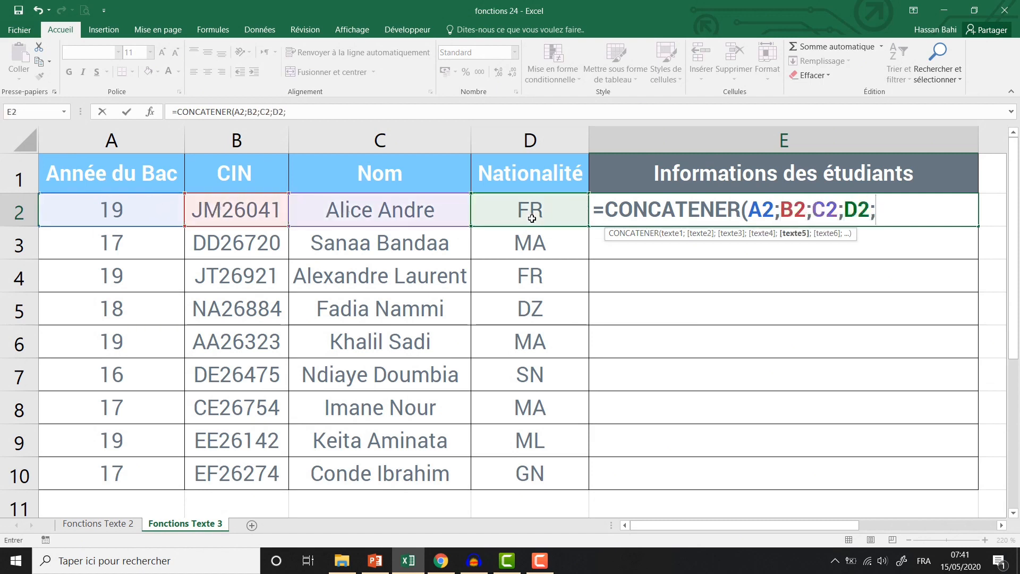
key("BackSpace")
type(")")
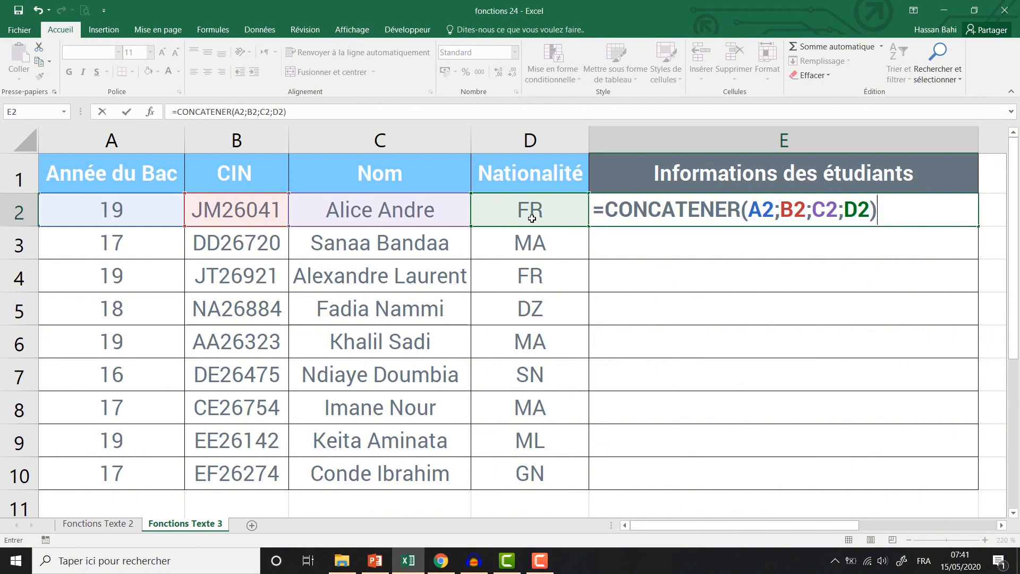
key("Return")
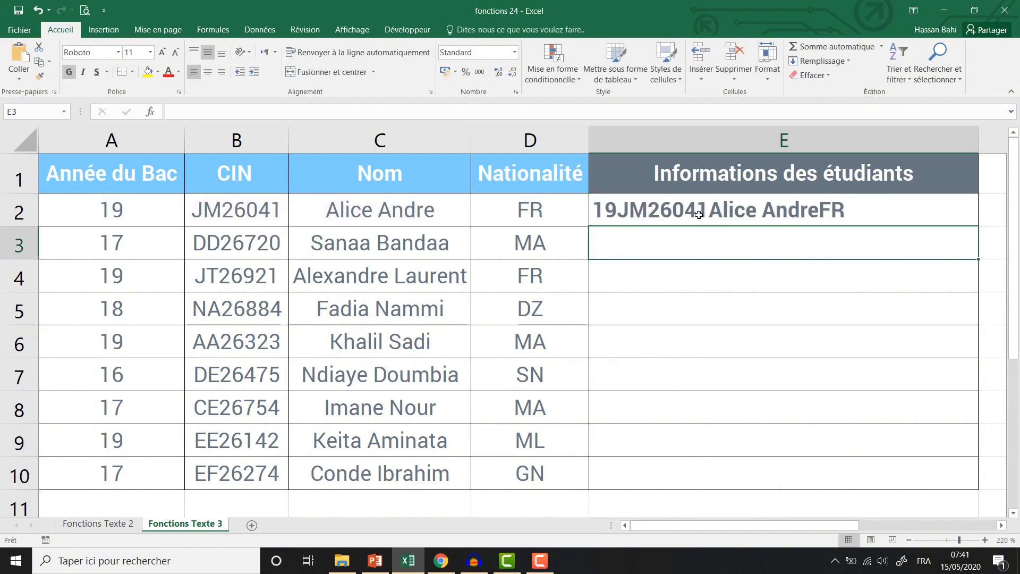
Edit the CONCATENER formula in E2 to insert a space argument " " between A2 and B2.
double_click(698, 215)
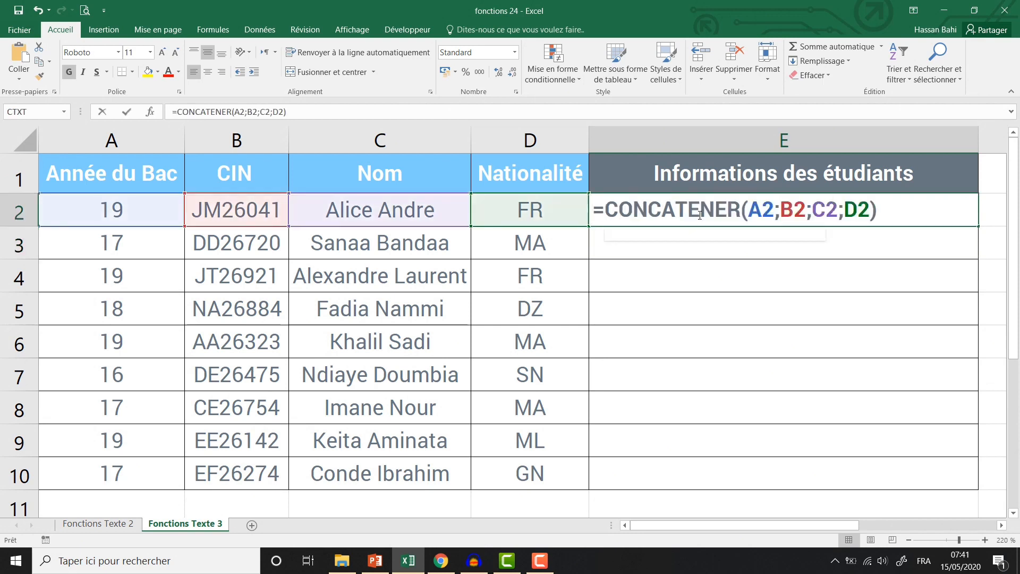
left_click(776, 209)
type(";")
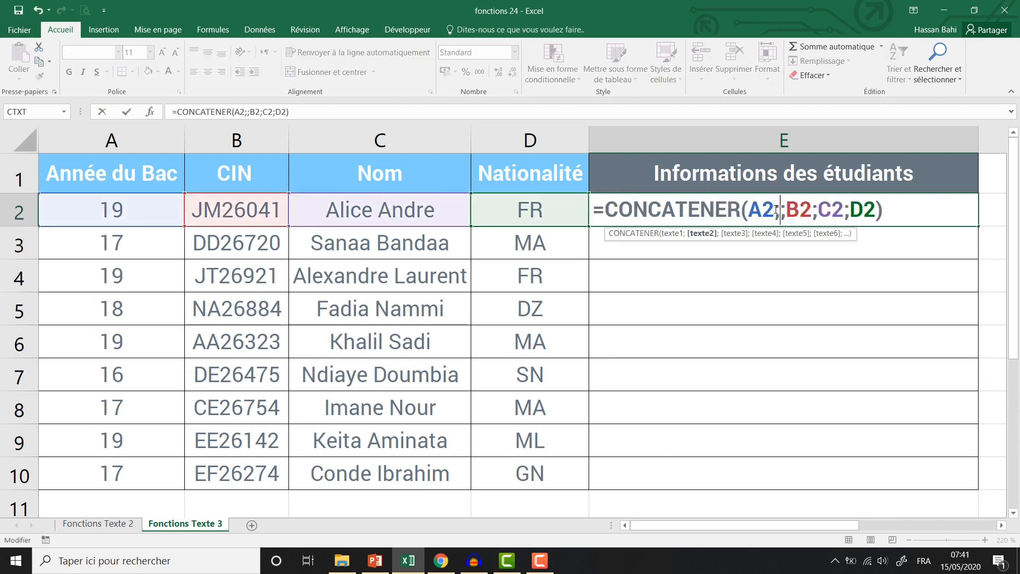
type("\"")
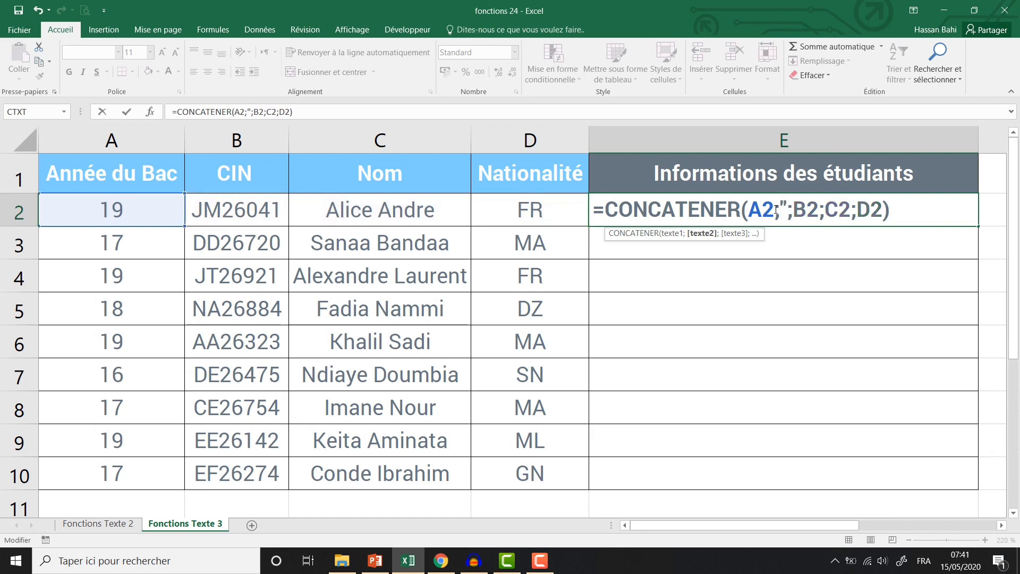
type(" \"")
Insert a space argument " " between B2 and C2 in the E2 formula.
key("Right")
key("Right")
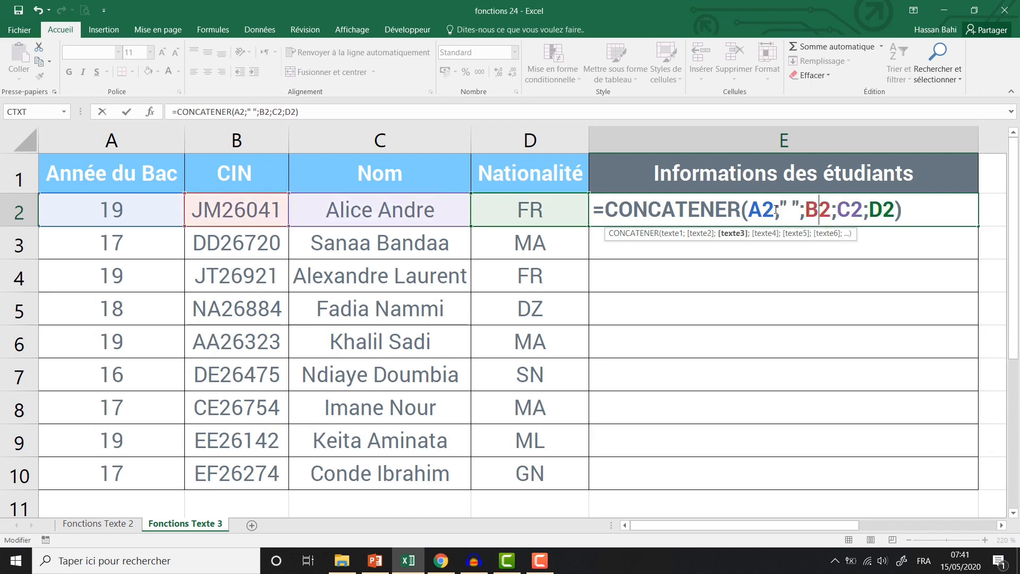
key("Right")
type("\"")
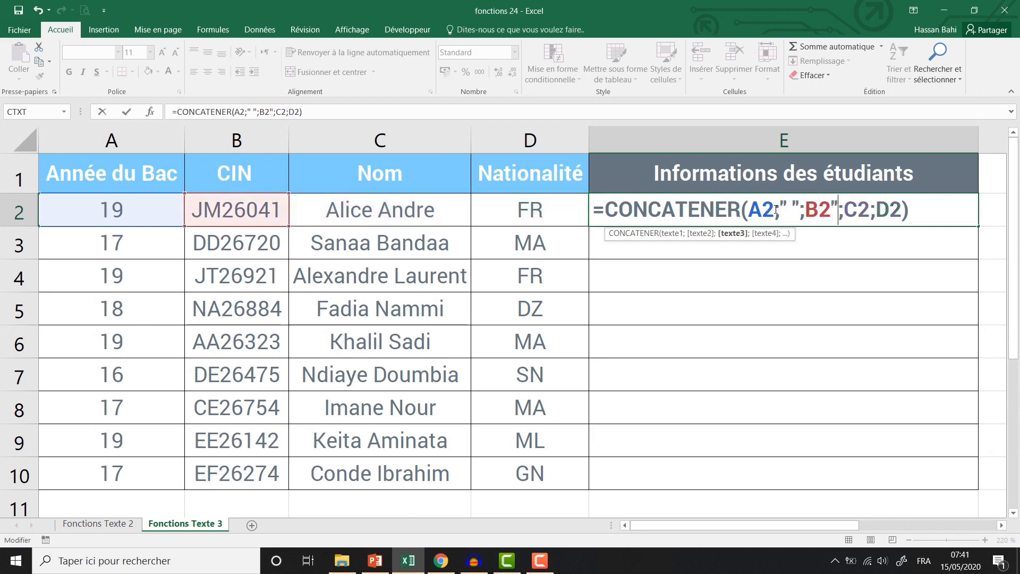
key("BackSpace")
type(";\"\"")
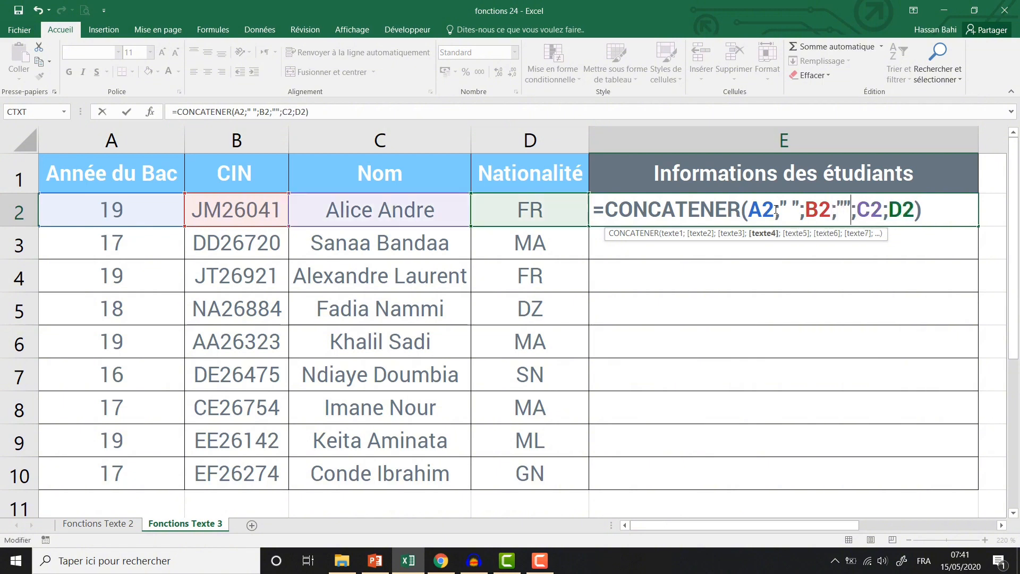
key("Left")
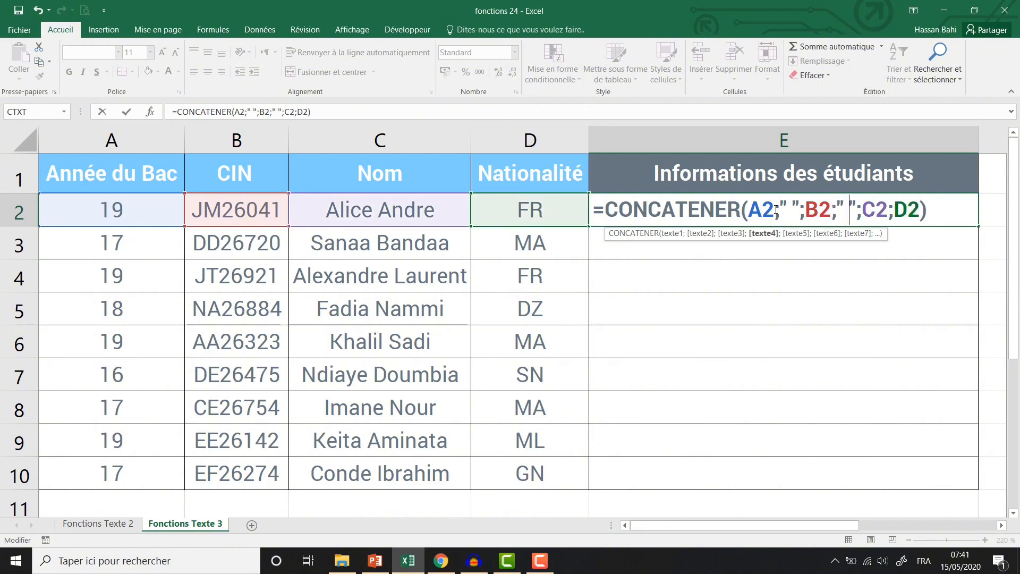
Add a space argument " " between C2 and D2, completing E2 as =CONCATENER(A2;" ";B2;" ";C2;" ";D2).
key("Right")
key("Right")
key("Right")
type("\"")
key("Left")
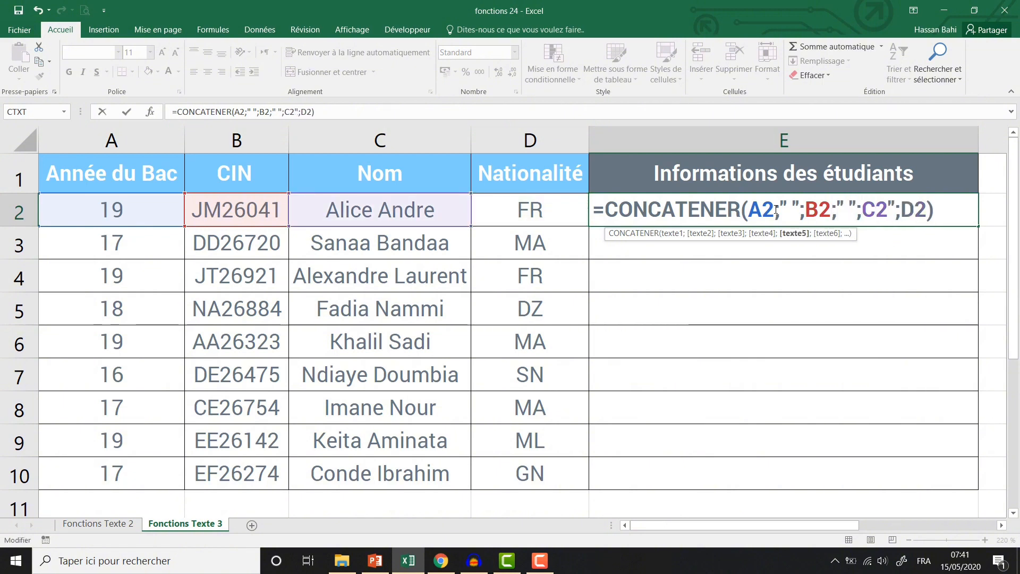
type("; \"")
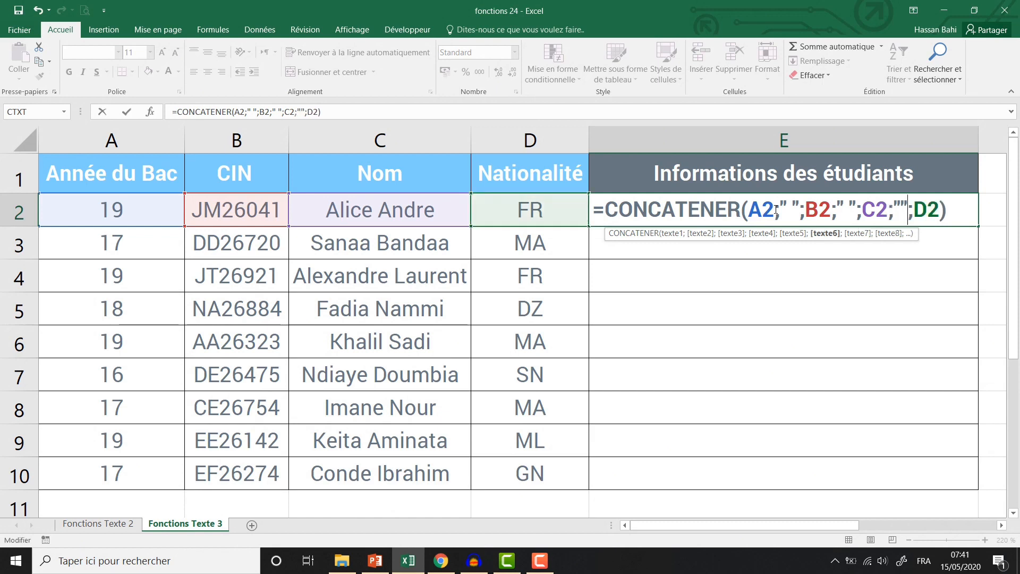
key("Return")
Fill the CONCATENER formula from E2 down to E10 and compare the combined text in E2 with cells A2 to D2.
left_click(956, 205)
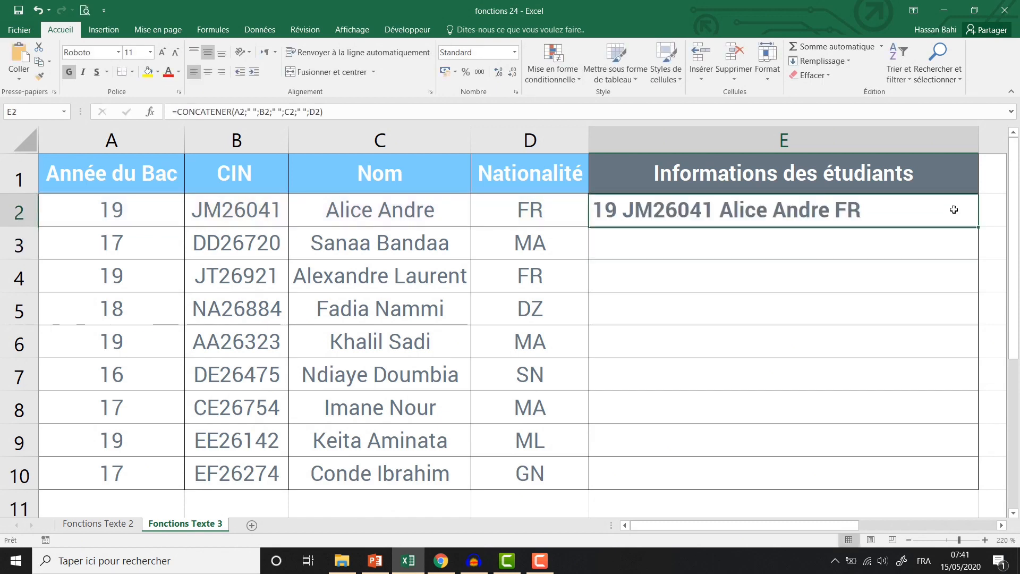
double_click(975, 226)
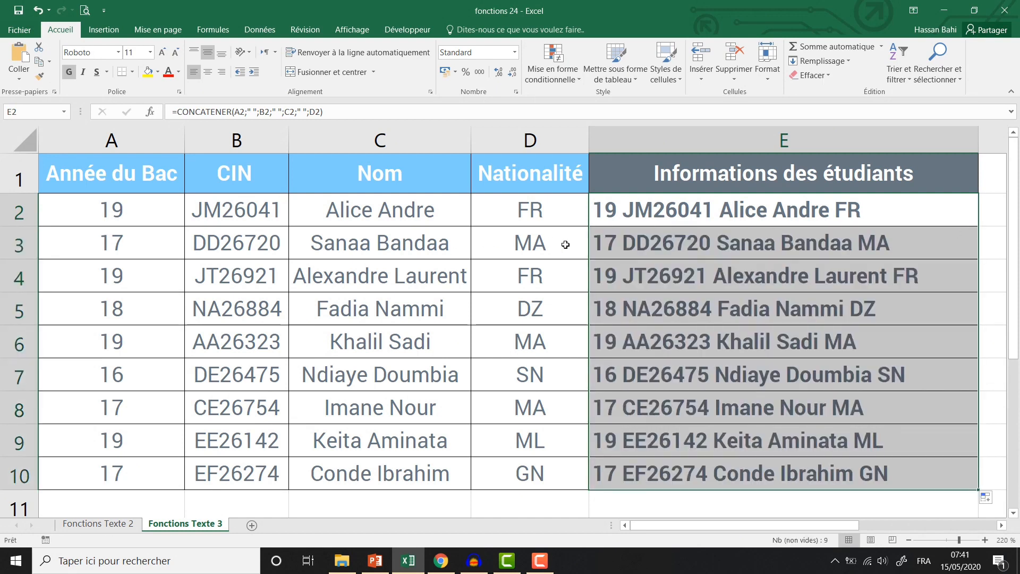
left_click(172, 217)
left_click(252, 216)
left_click(367, 214)
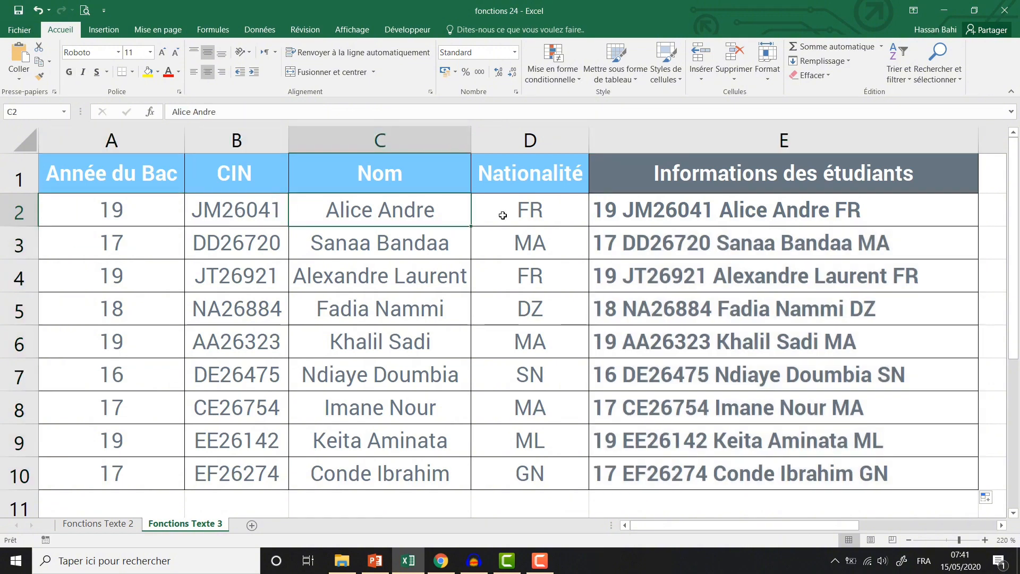
left_click(505, 215)
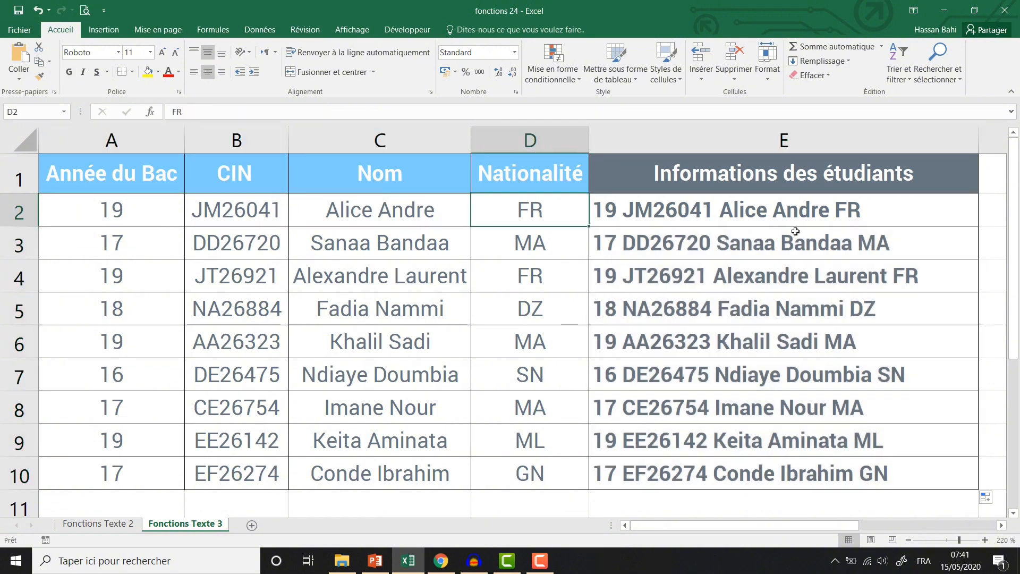
left_click(702, 213)
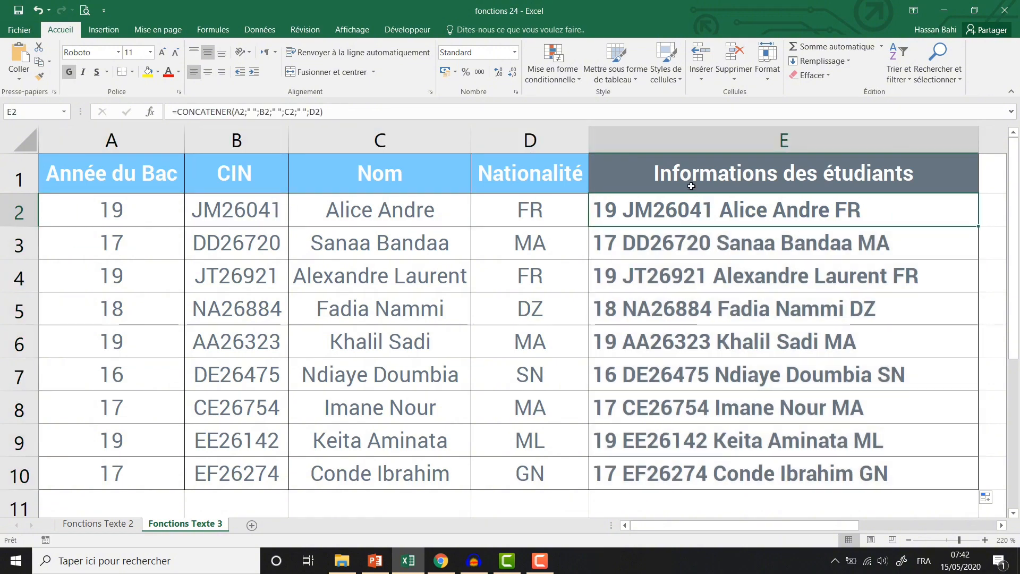